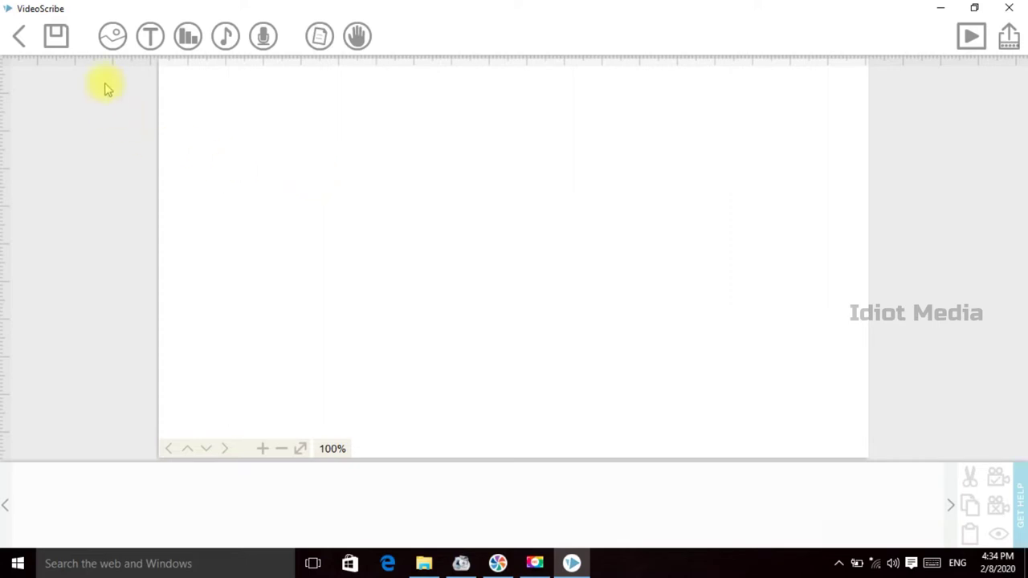
Step: Open the image library for adding an image and show its People Male category
{"action": "left_click", "coordinate": [112, 39]}
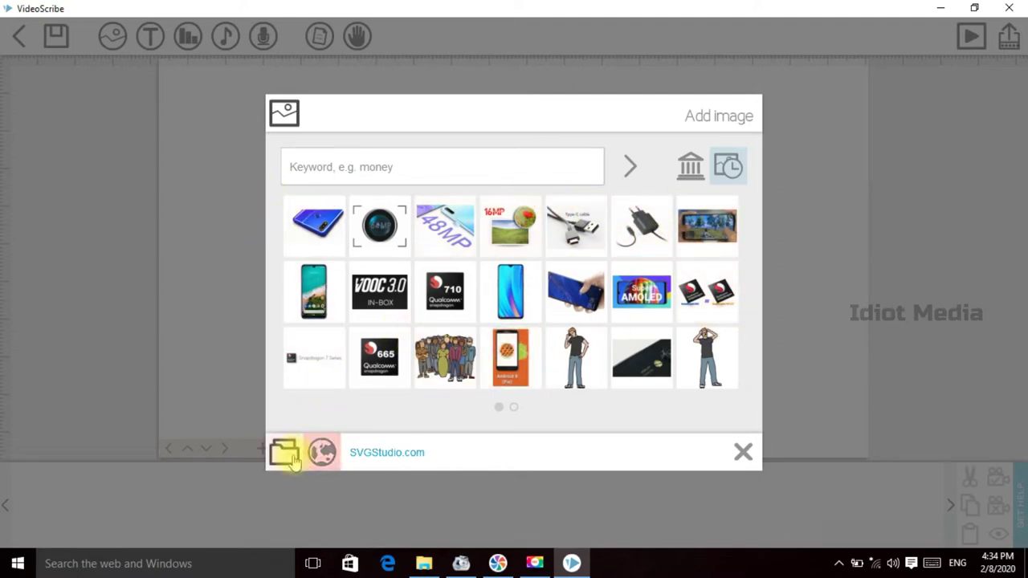
{"action": "left_click", "coordinate": [744, 451]}
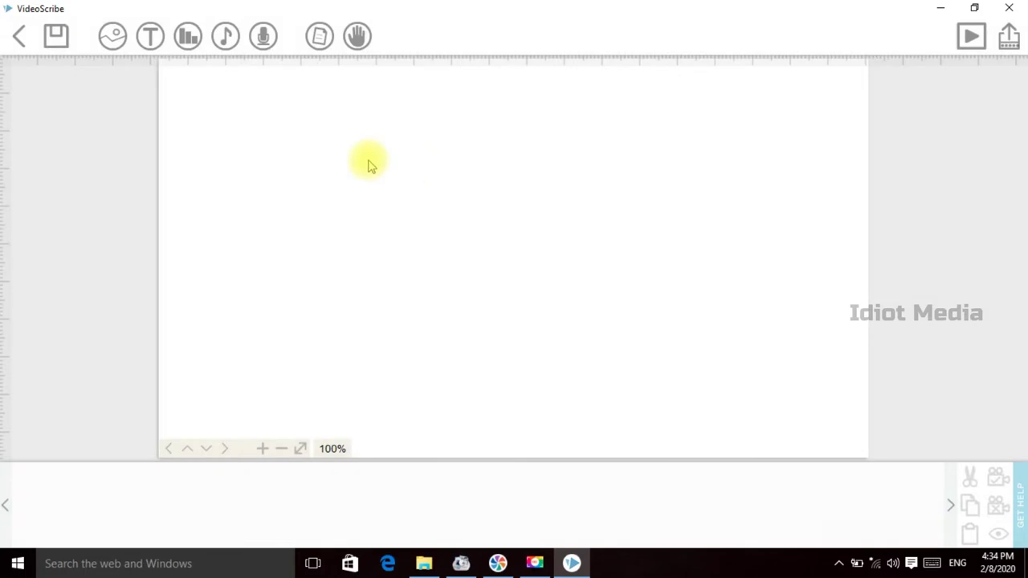
{"action": "left_click", "coordinate": [110, 45]}
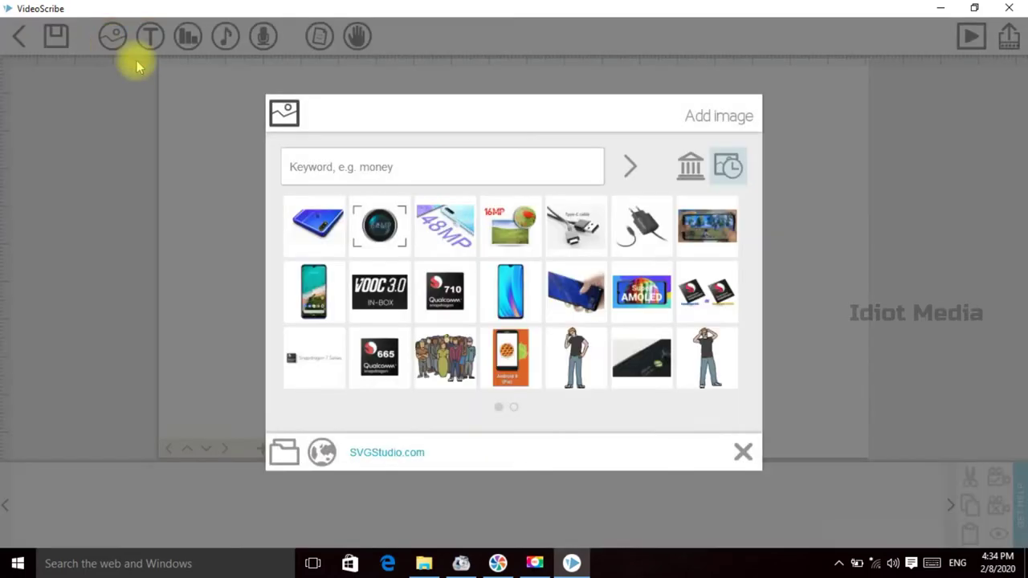
{"action": "left_click", "coordinate": [691, 170]}
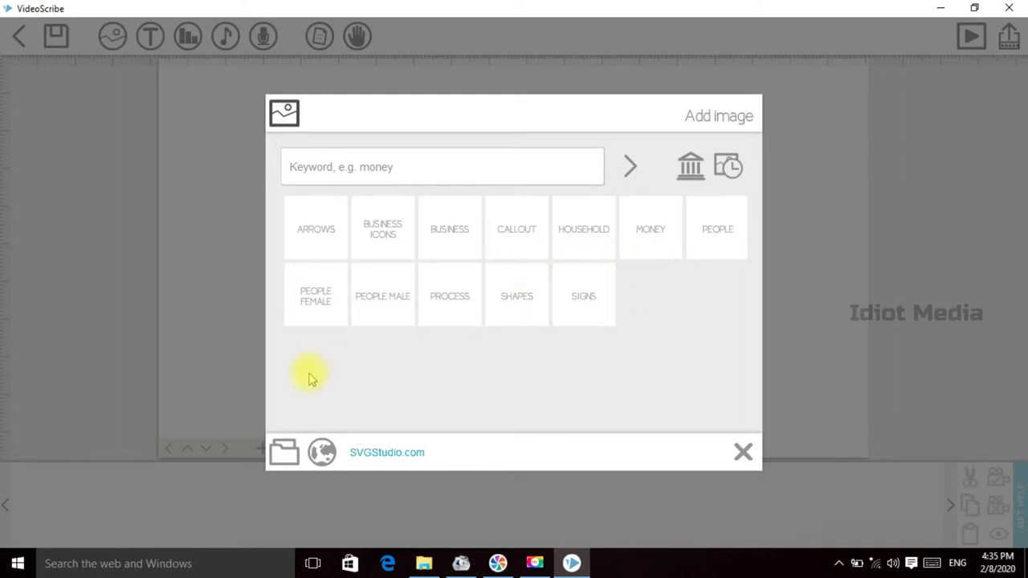
{"action": "left_click", "coordinate": [396, 314]}
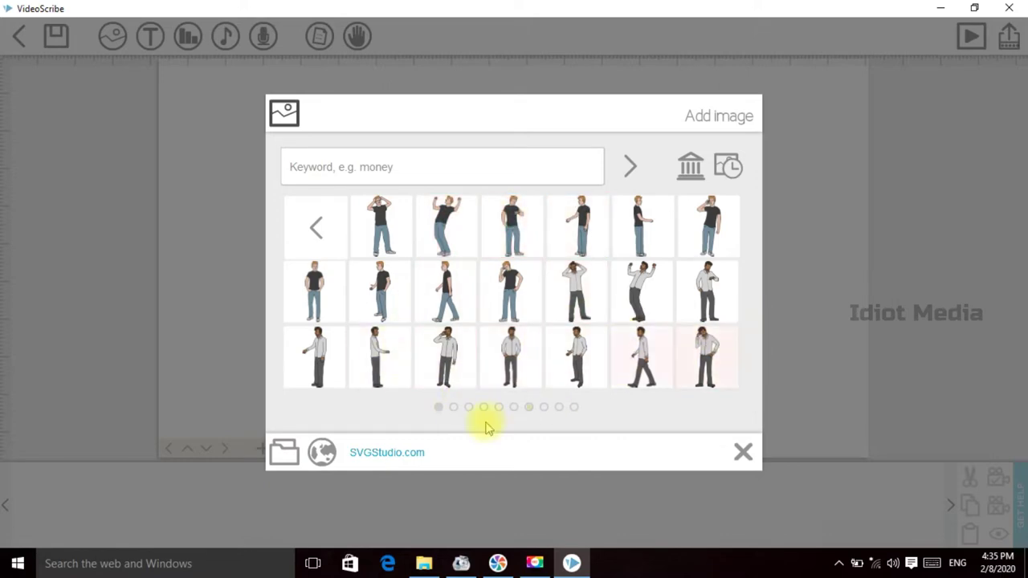
Step: Look through the pages of People Male images and return to the first page
{"action": "left_click", "coordinate": [453, 409]}
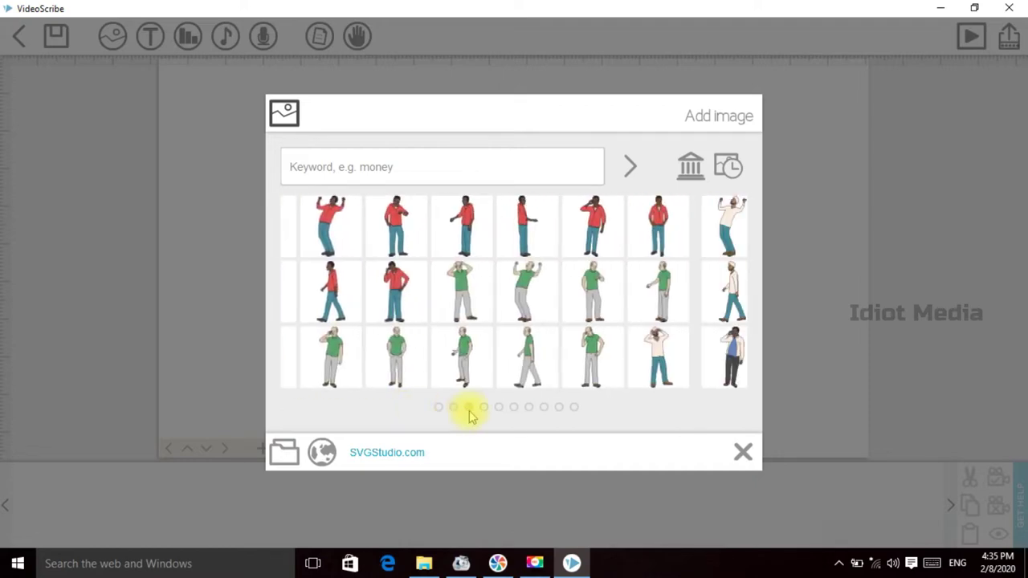
{"action": "left_click", "coordinate": [498, 408]}
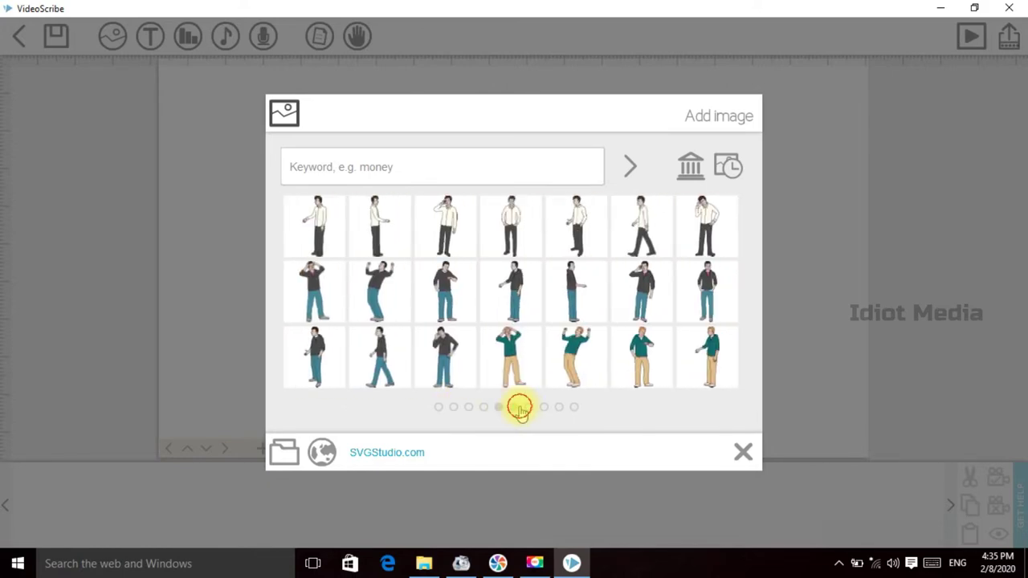
{"action": "left_click", "coordinate": [518, 408]}
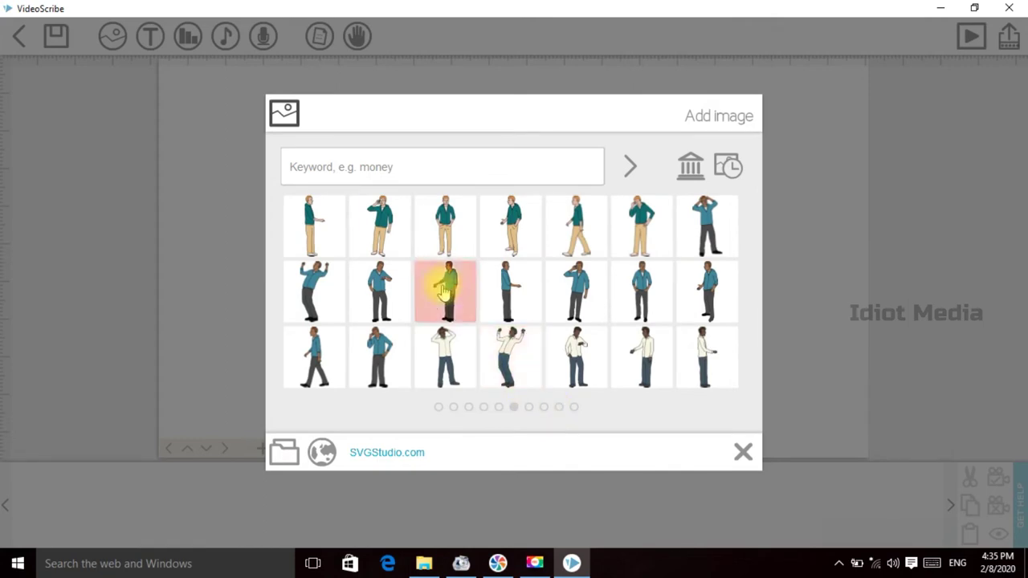
{"action": "left_click", "coordinate": [559, 409]}
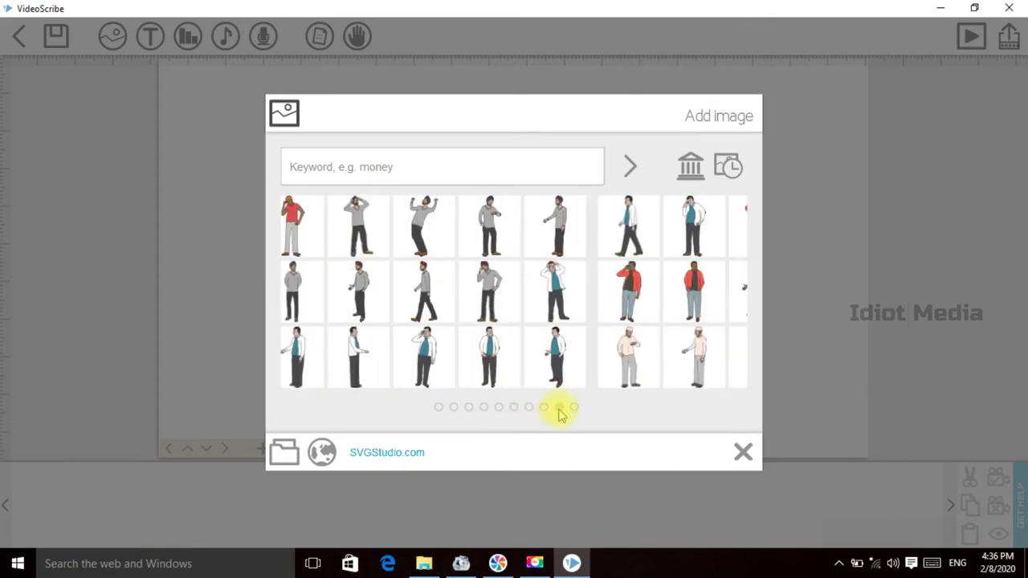
{"action": "left_click", "coordinate": [576, 408]}
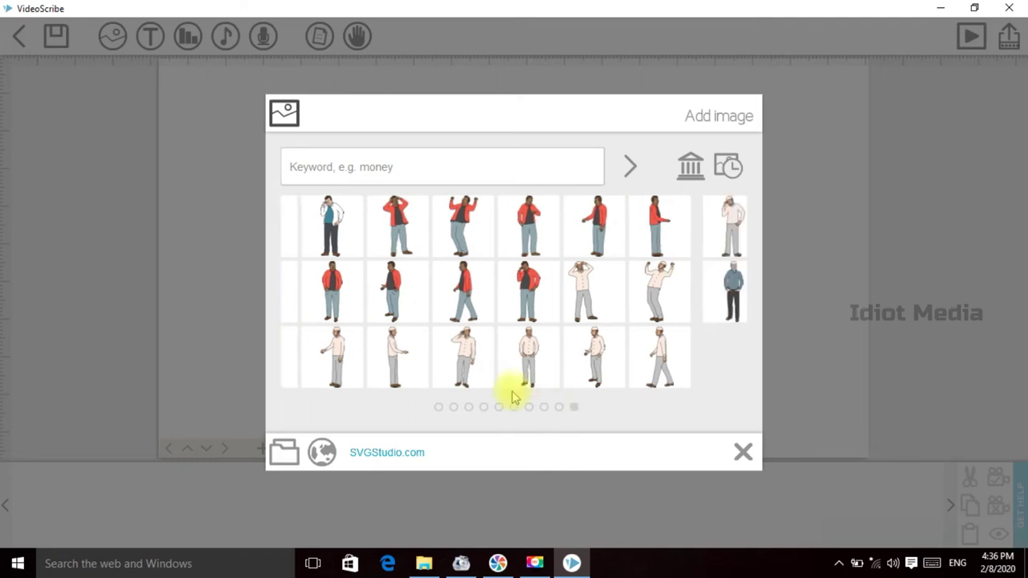
{"action": "left_click", "coordinate": [439, 410]}
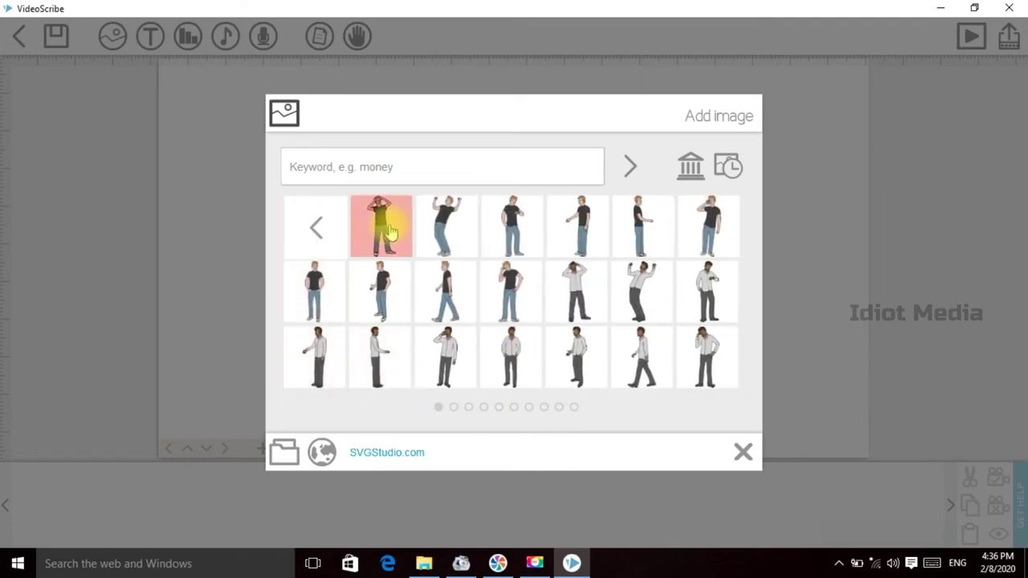
Step: Add the image of the man in a black T-shirt holding his head, scaled down on the canvas's left side
{"action": "left_click", "coordinate": [392, 233]}
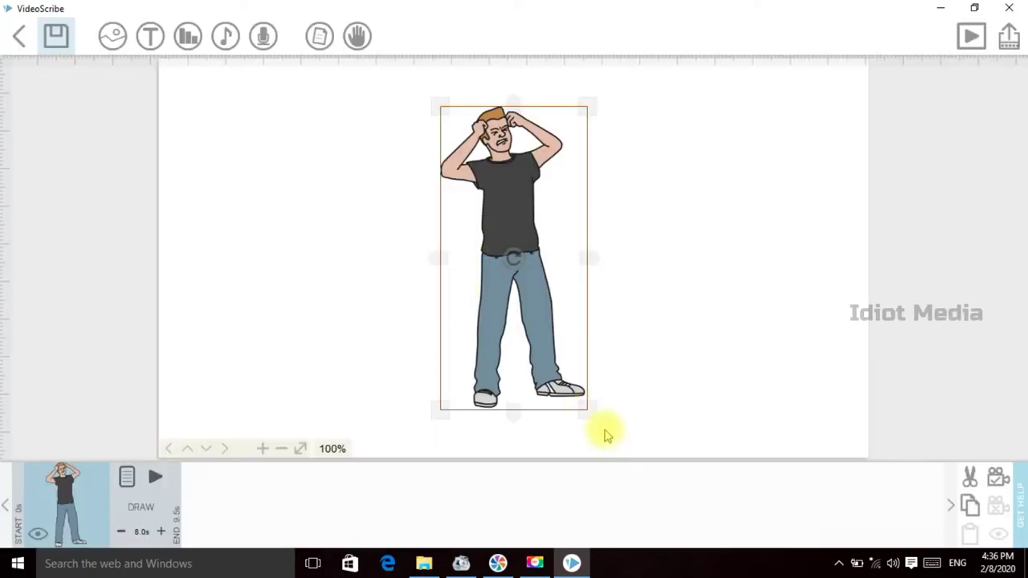
{"action": "left_click_drag", "start_coordinate": [587, 409], "coordinate": [276, 271]}
{"action": "left_click", "coordinate": [435, 255]}
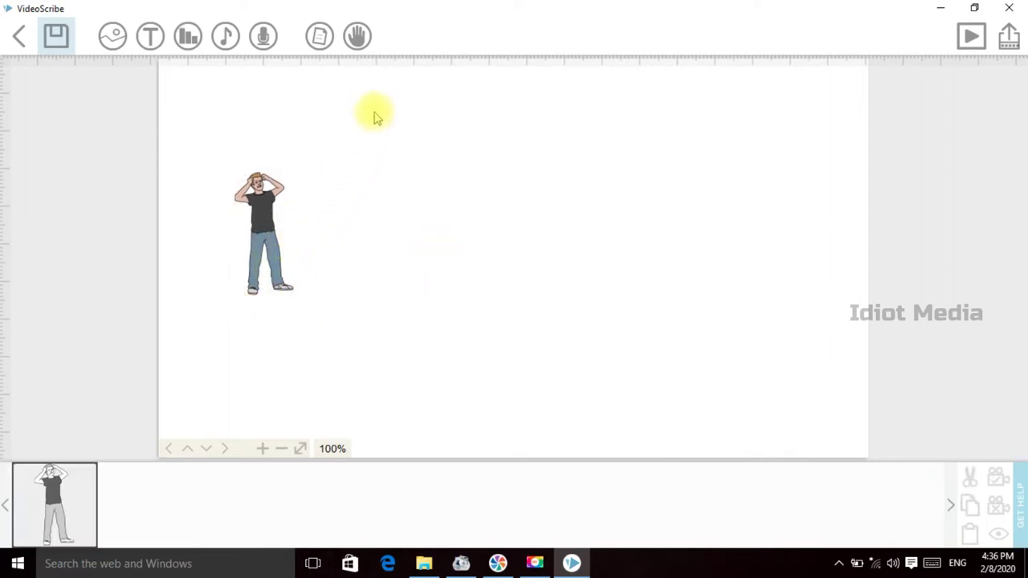
Step: Add the curved 3D arrow from the library's Arrows category, scaled down beside the man and pointing at him
{"action": "left_click", "coordinate": [115, 37]}
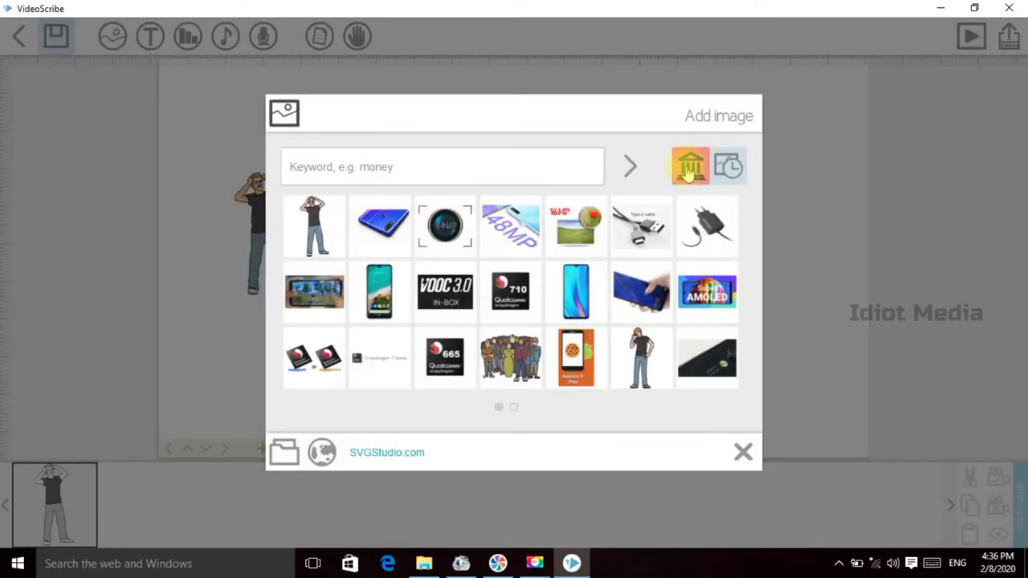
{"action": "left_click", "coordinate": [688, 171]}
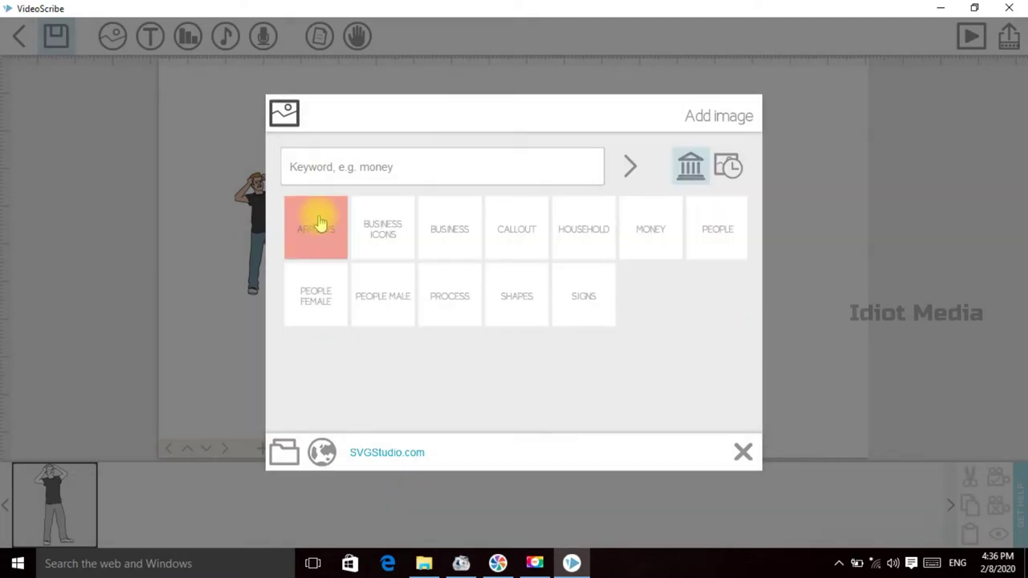
{"action": "left_click", "coordinate": [335, 231]}
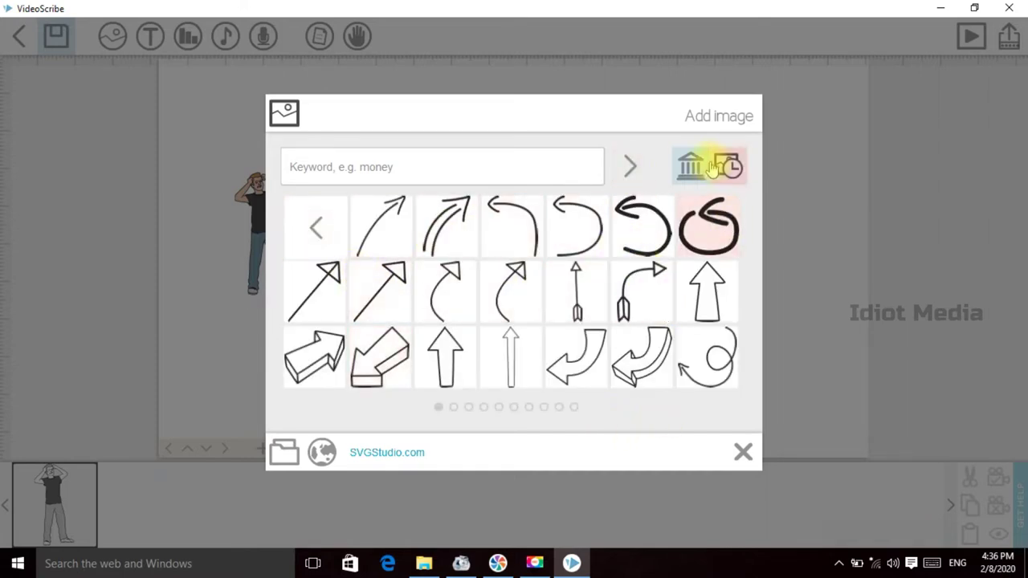
{"action": "left_click", "coordinate": [634, 363]}
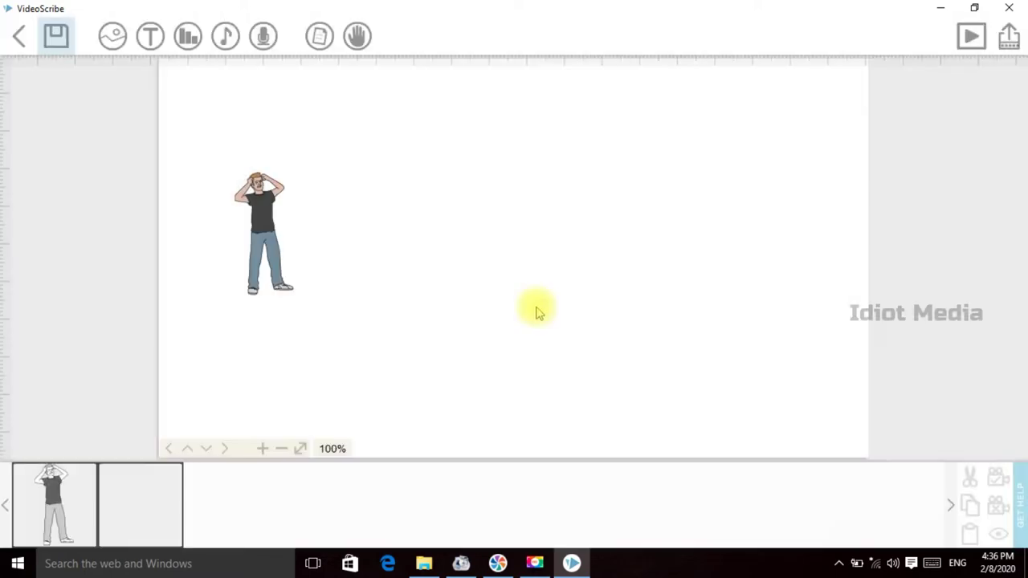
{"action": "left_click_drag", "start_coordinate": [665, 411], "coordinate": [357, 231]}
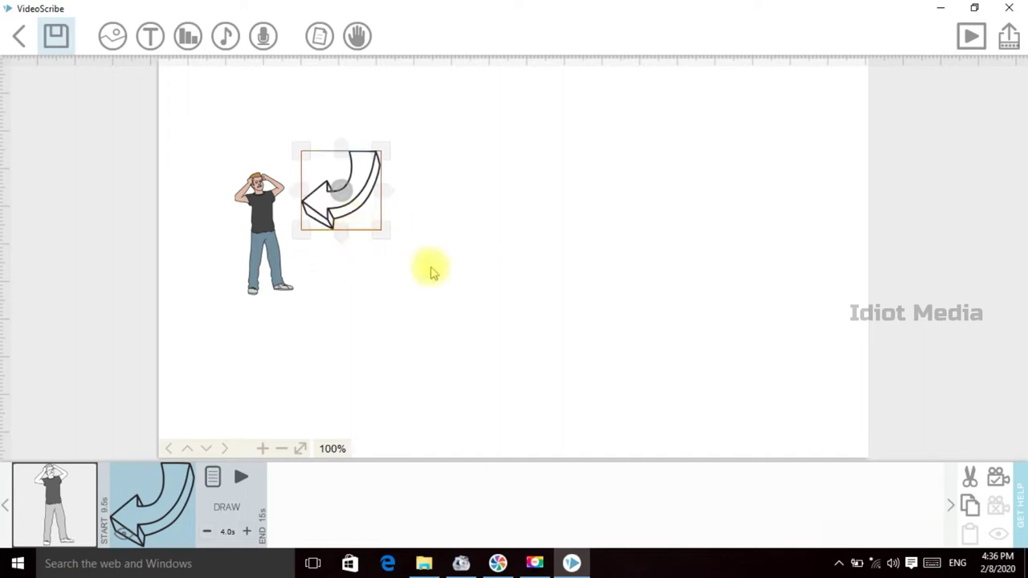
{"action": "left_click", "coordinate": [462, 277]}
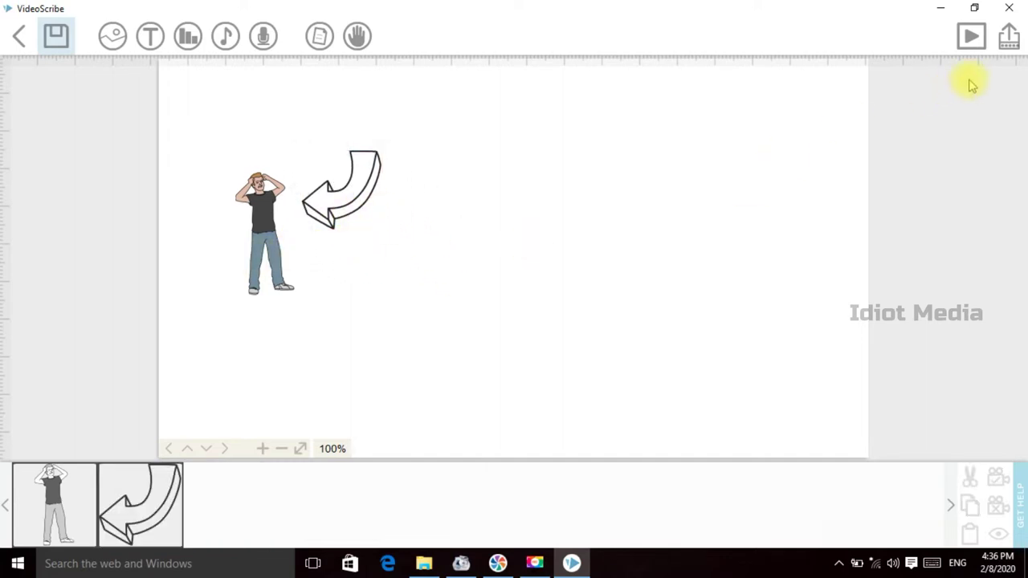
Step: Preview the scribe before and after setting the draw time of both the man and the arrow to 2.0 s
{"action": "left_click", "coordinate": [972, 37]}
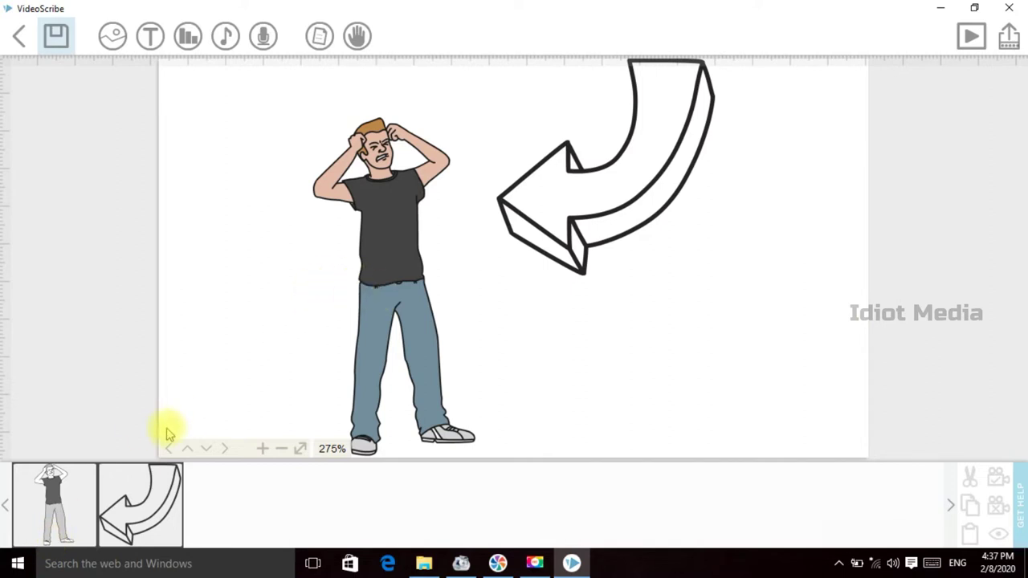
{"action": "left_click", "coordinate": [84, 490]}
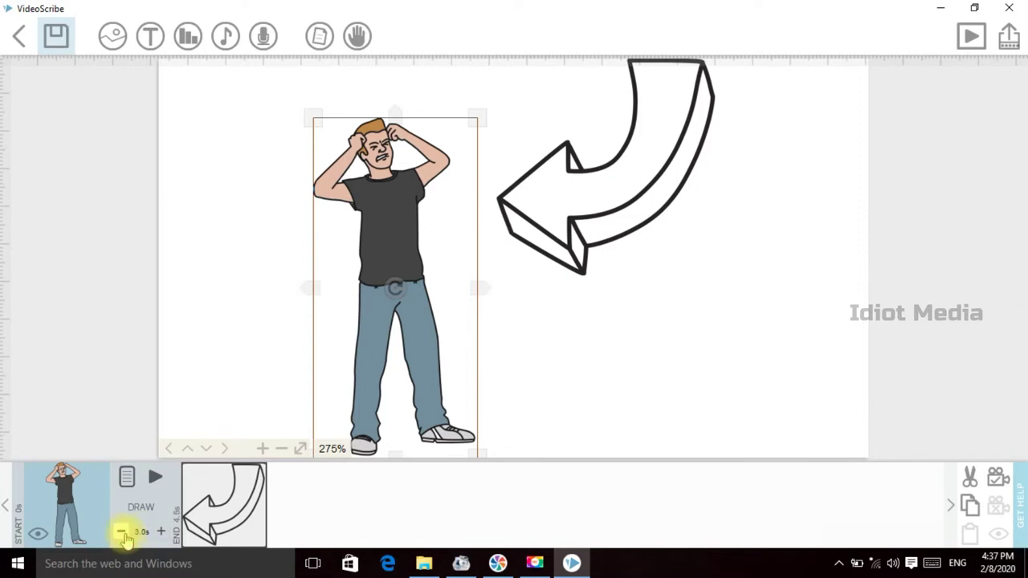
{"action": "left_click", "coordinate": [215, 526]}
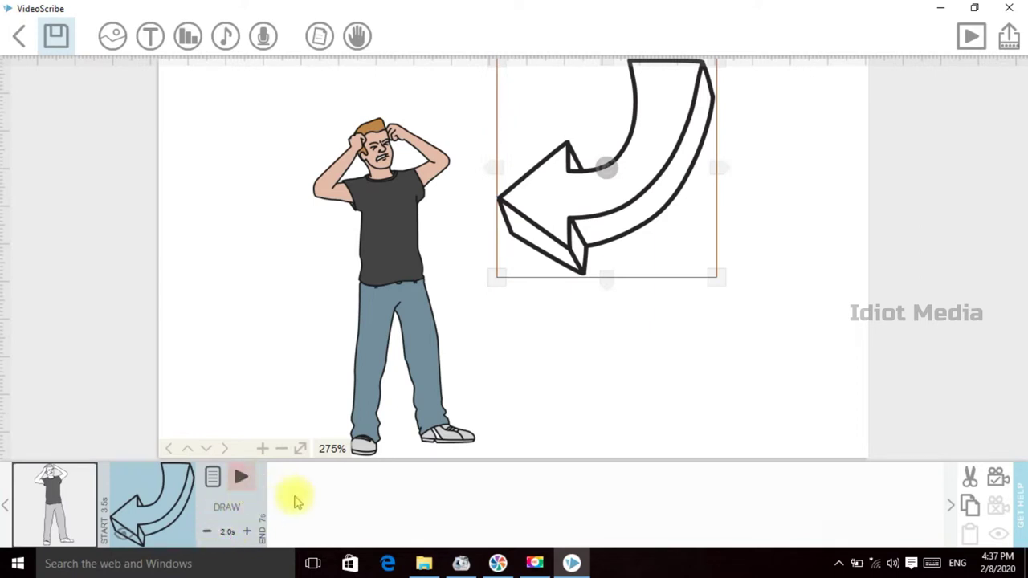
{"action": "left_click", "coordinate": [972, 35]}
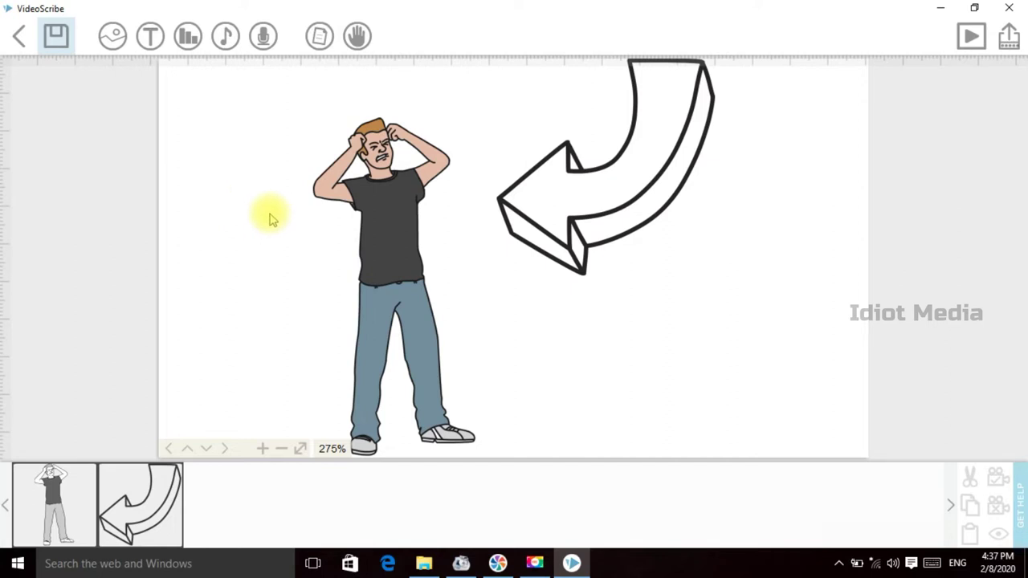
{"action": "left_click", "coordinate": [148, 42]}
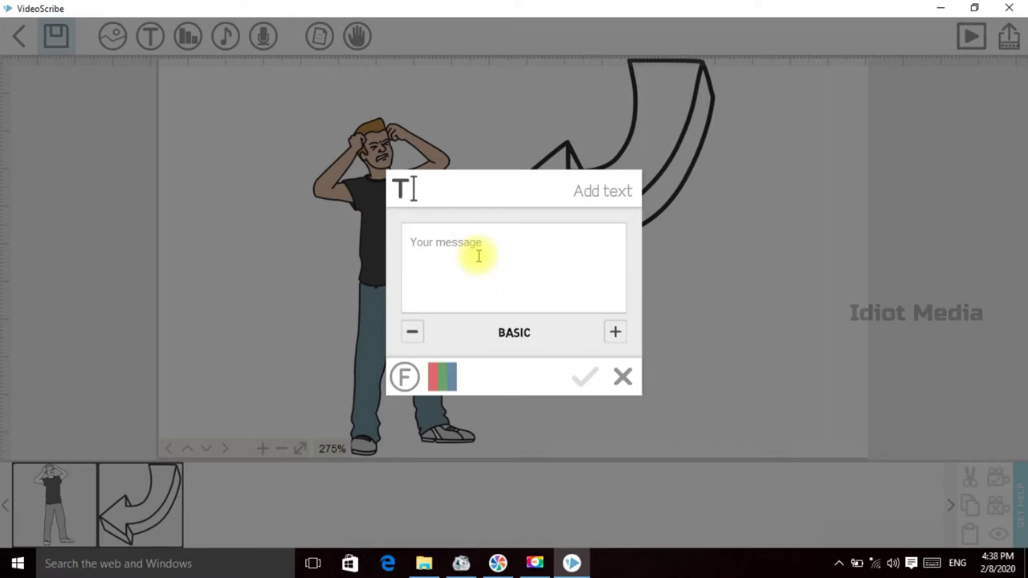
{"action": "type", "text": "New"}
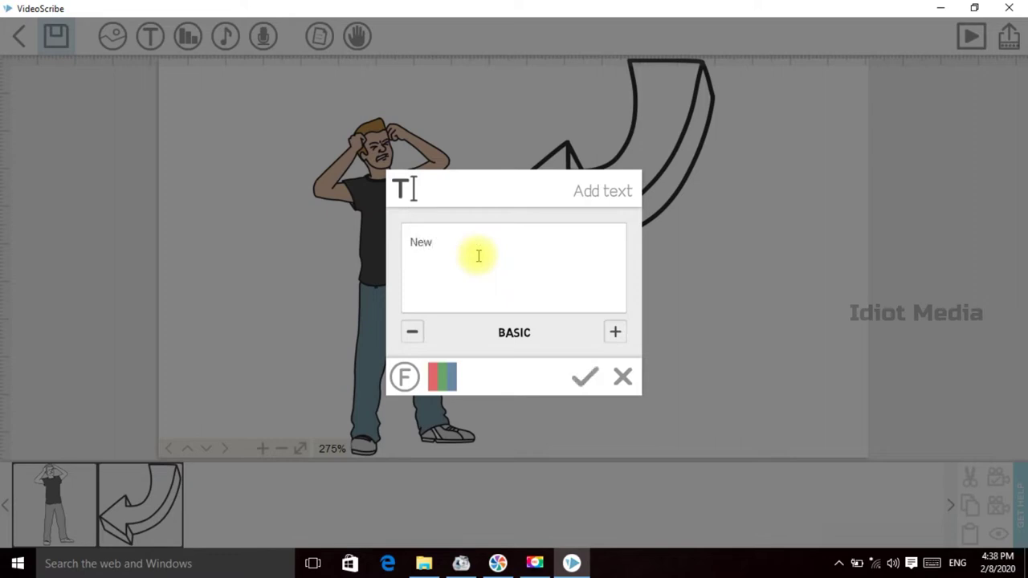
{"action": "key", "text": "BackSpace"}
{"action": "key", "text": "BackSpace"}
{"action": "key", "text": "BackSpace"}
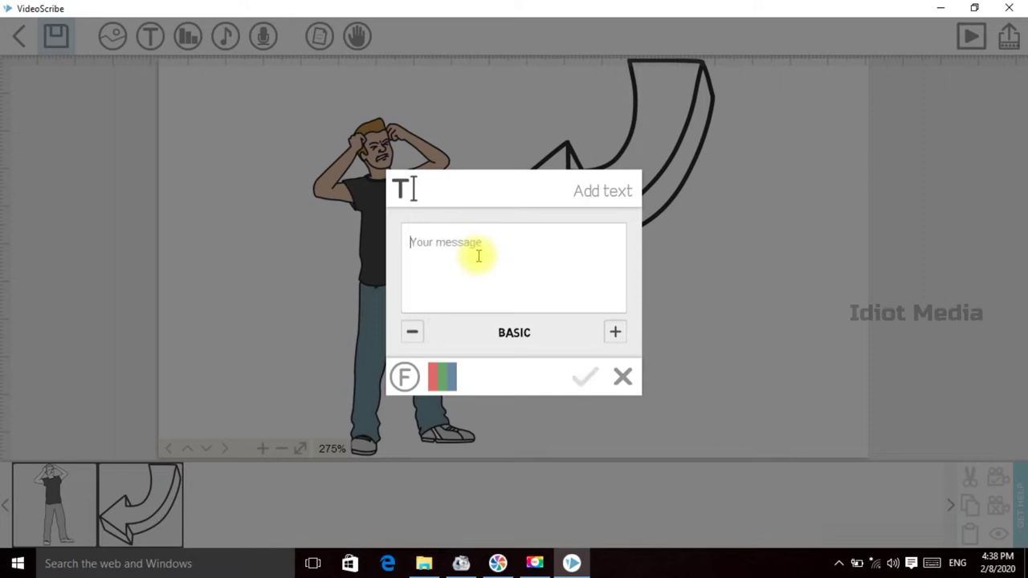
{"action": "left_click", "coordinate": [623, 377]}
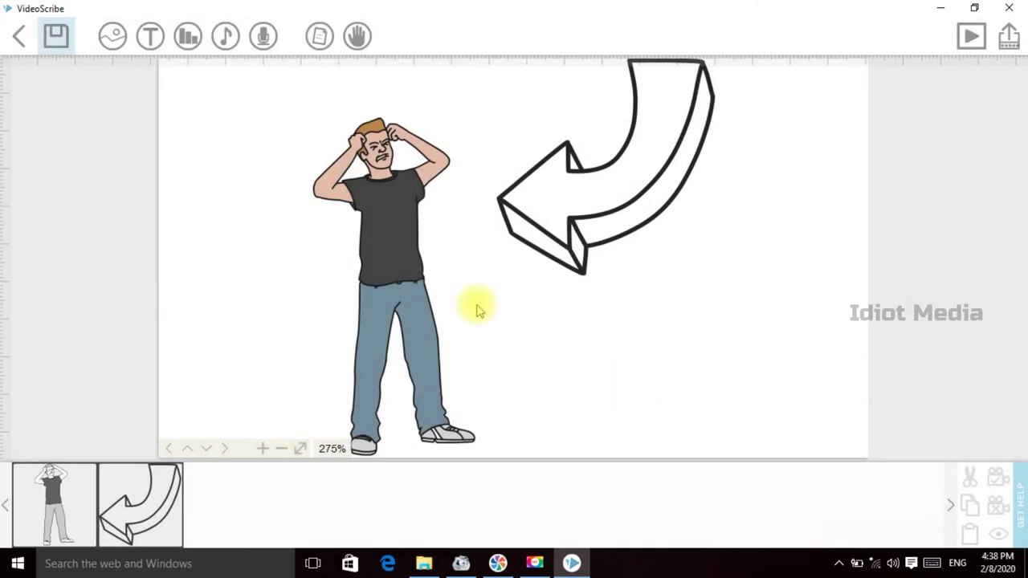
Step: Start a new text element and enter "NEW VIDEO" as its message
{"action": "left_click", "coordinate": [151, 42]}
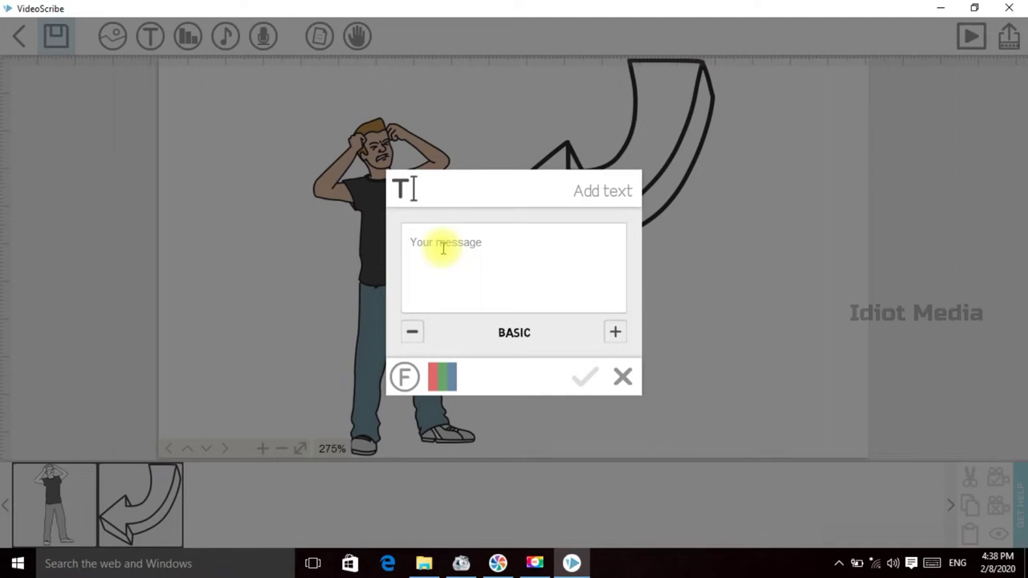
{"action": "type", "text": "NEW VIDEO"}
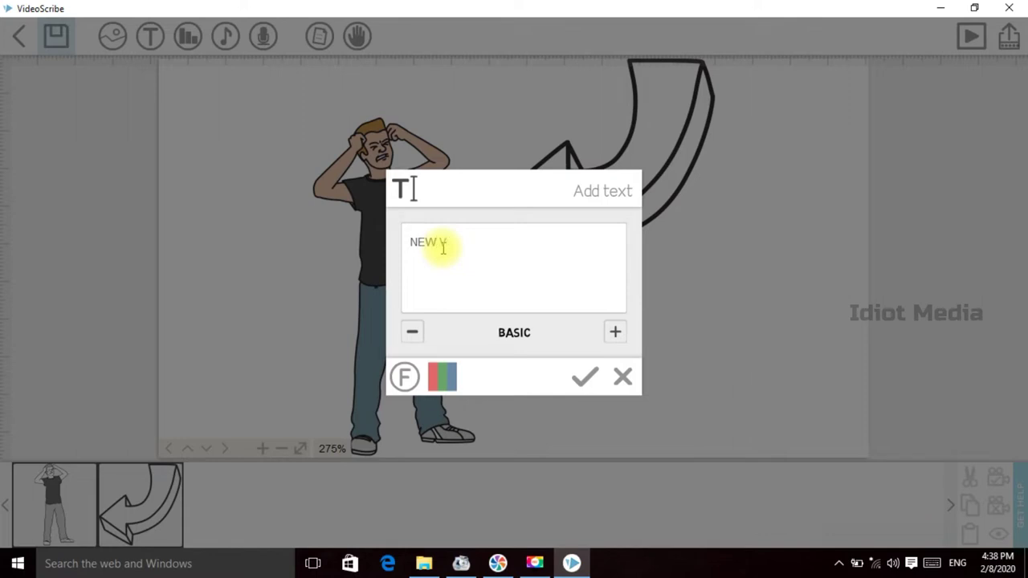
{"action": "left_click", "coordinate": [495, 248]}
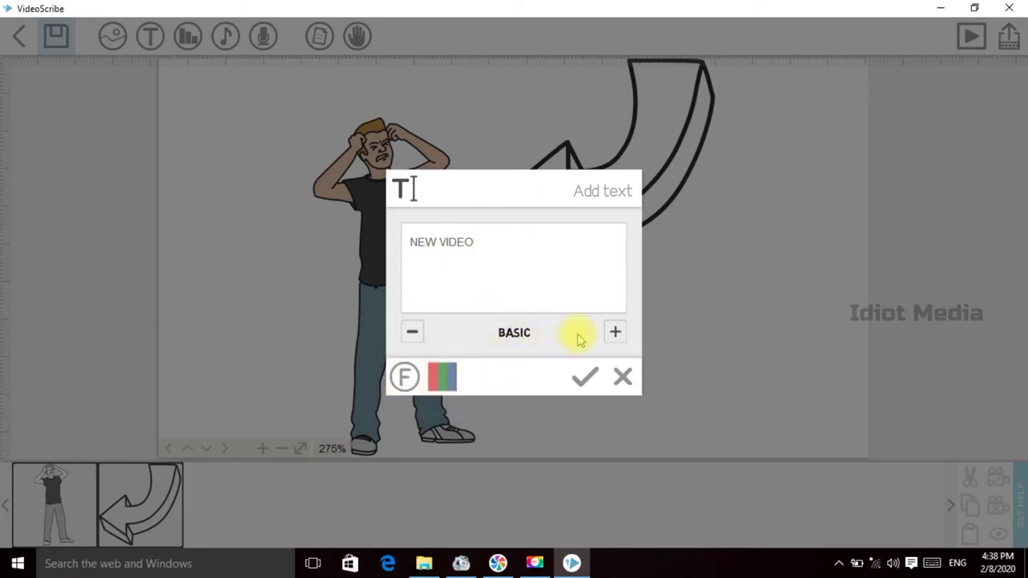
Step: Import the Aladdin font with only Basic Characters for the "NEW VIDEO" text
{"action": "left_click", "coordinate": [615, 334]}
{"action": "left_click", "coordinate": [410, 332]}
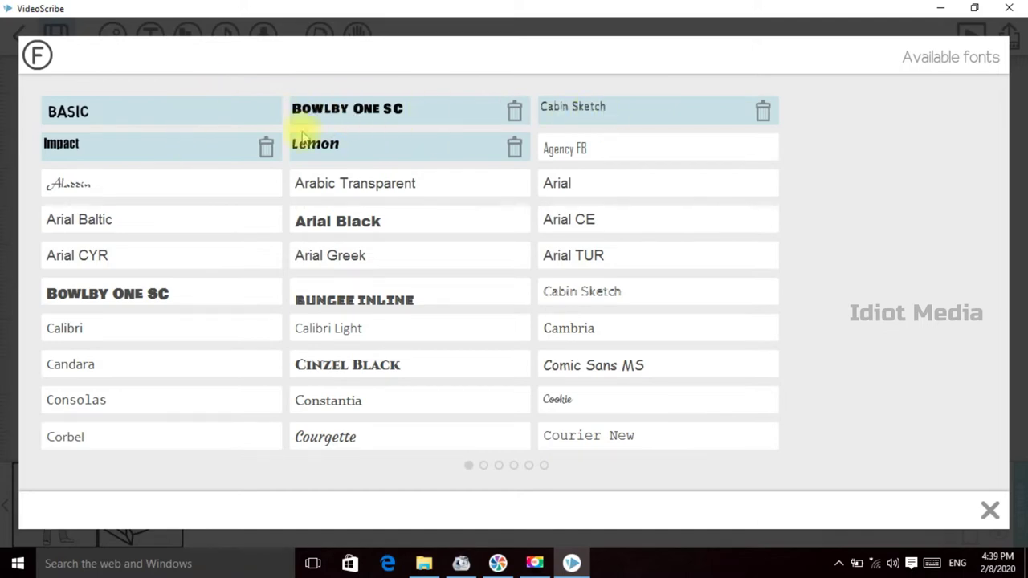
{"action": "left_click", "coordinate": [206, 184]}
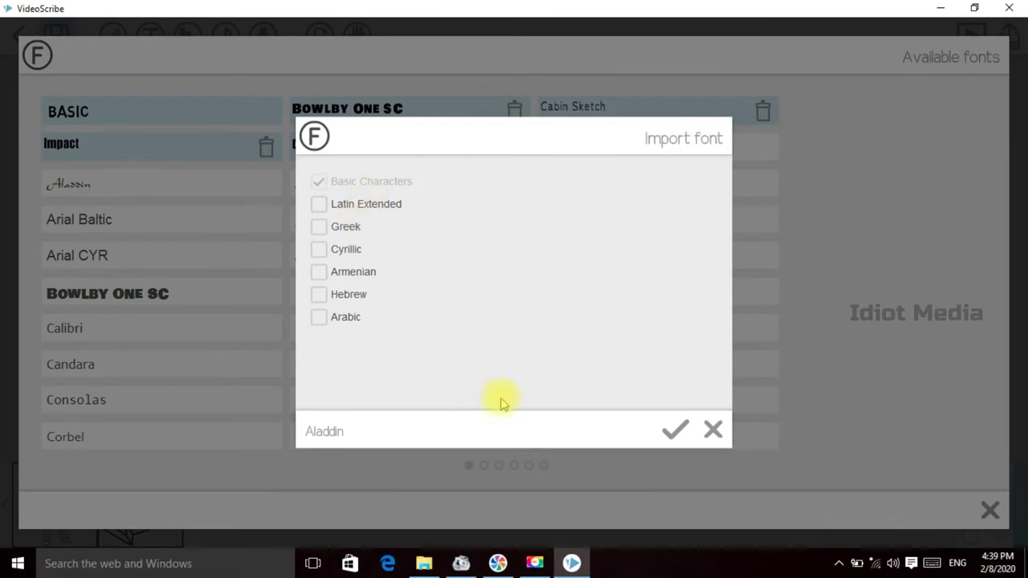
{"action": "left_click", "coordinate": [676, 430]}
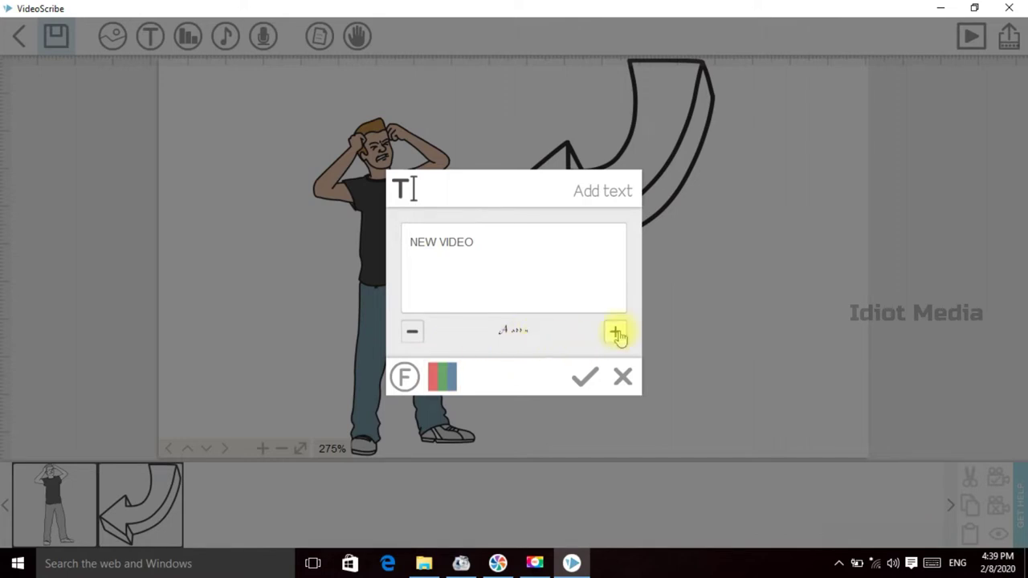
Step: Browse through the available fonts and choose Lemon for the "NEW VIDEO" text
{"action": "left_click", "coordinate": [616, 333]}
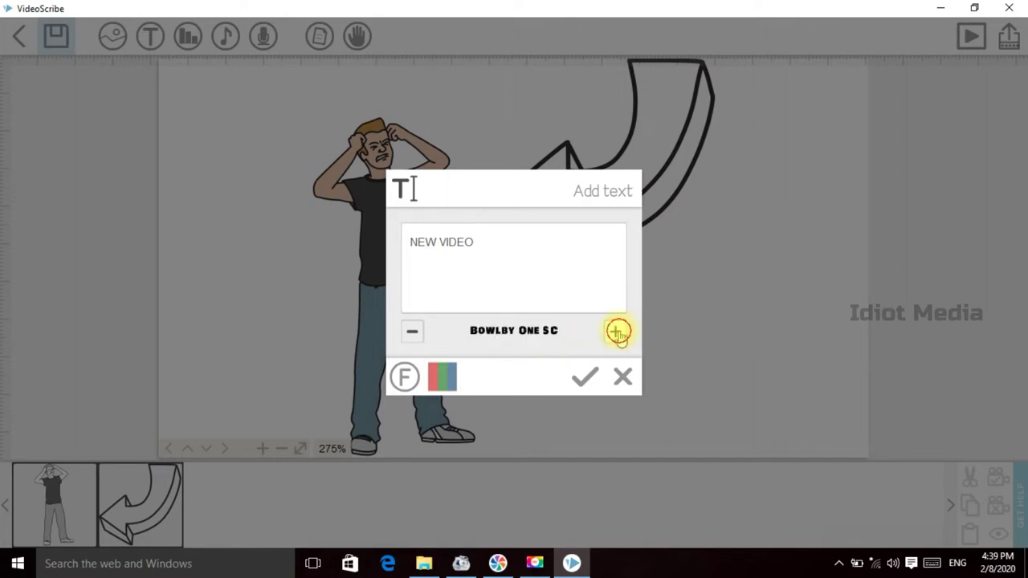
{"action": "left_click", "coordinate": [617, 332]}
{"action": "left_click", "coordinate": [617, 332]}
{"action": "left_click", "coordinate": [618, 333]}
{"action": "left_click", "coordinate": [618, 334]}
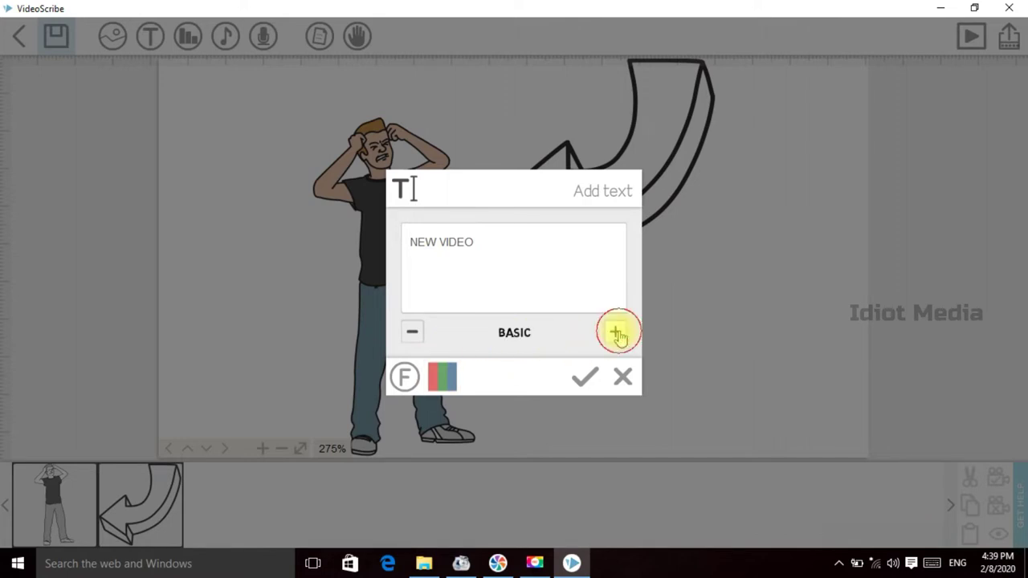
{"action": "left_click", "coordinate": [617, 332]}
{"action": "left_click", "coordinate": [618, 334]}
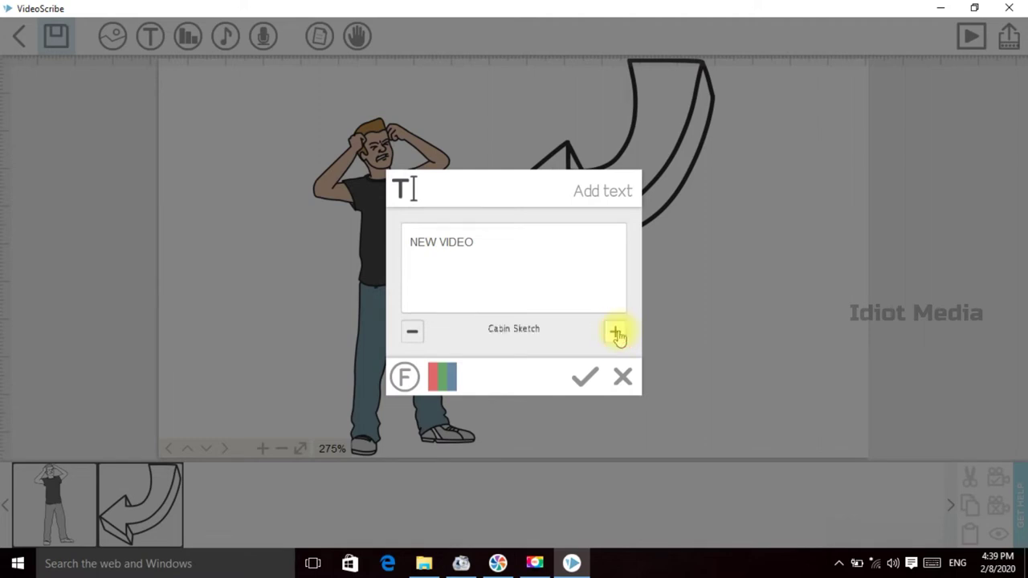
{"action": "left_click", "coordinate": [618, 334]}
{"action": "left_click", "coordinate": [618, 335]}
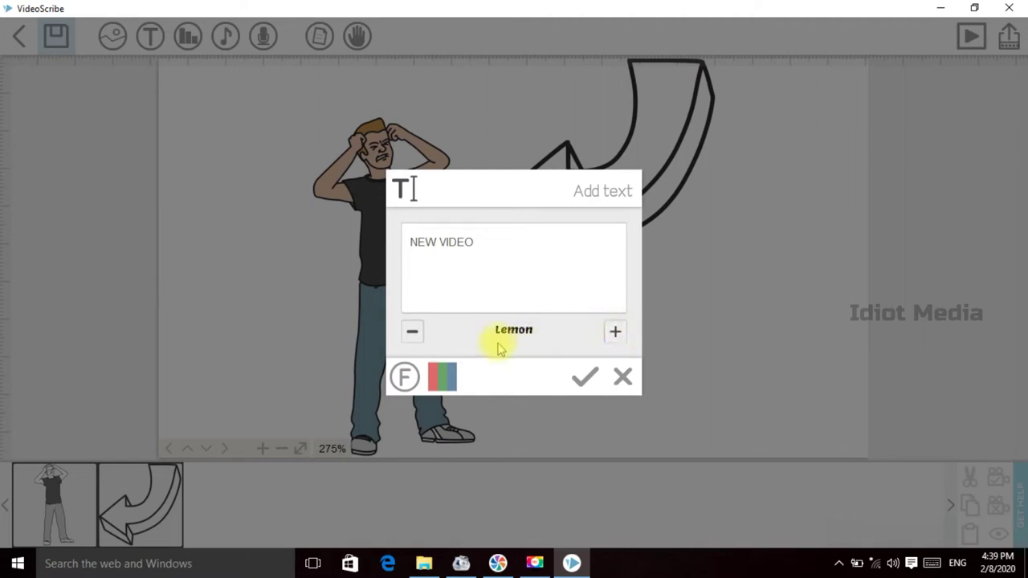
Step: Colour the "NEW VIDEO" text medium blue and add it to the canvas
{"action": "left_click", "coordinate": [440, 384]}
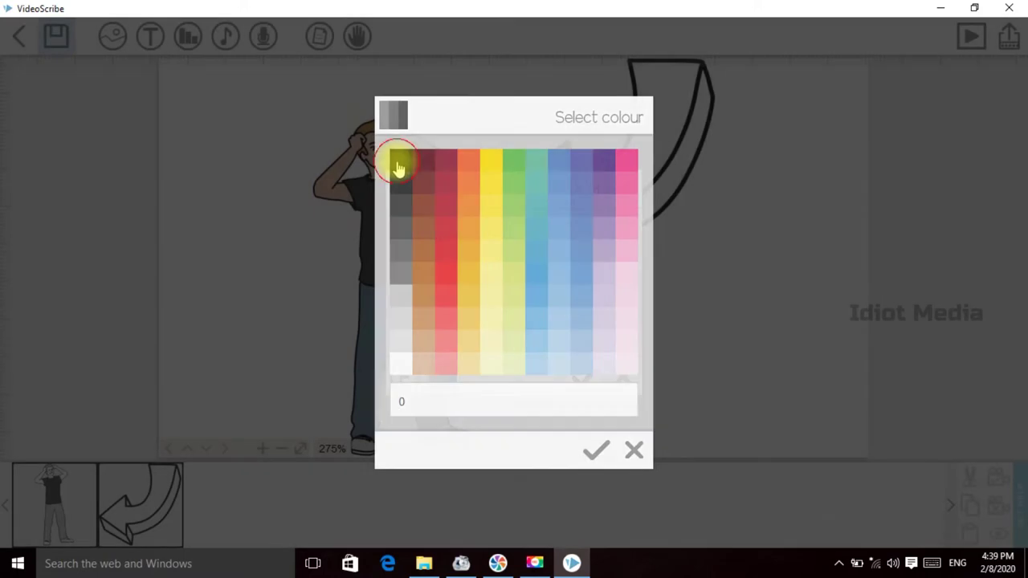
{"action": "left_click", "coordinate": [398, 161]}
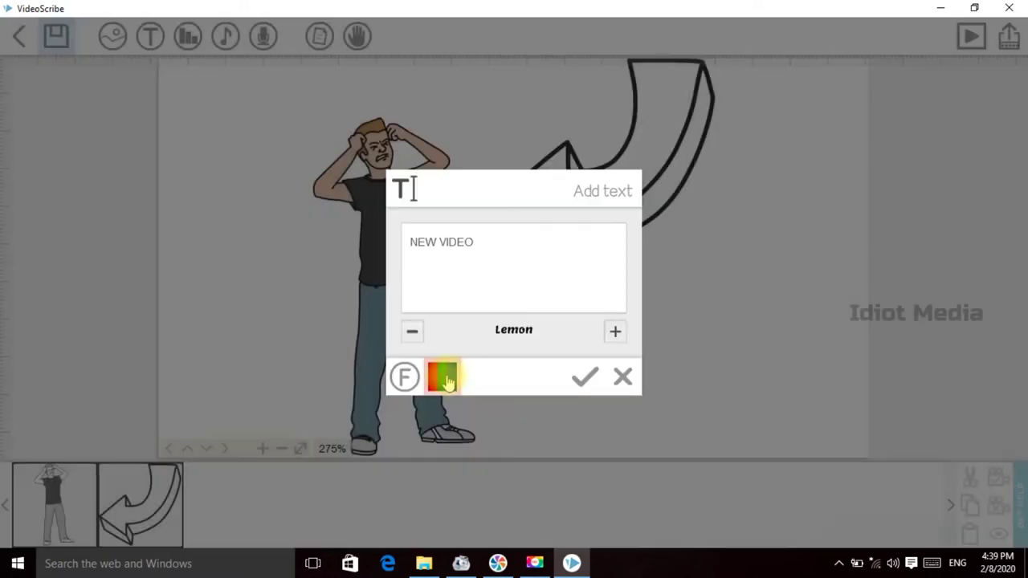
{"action": "left_click", "coordinate": [447, 379]}
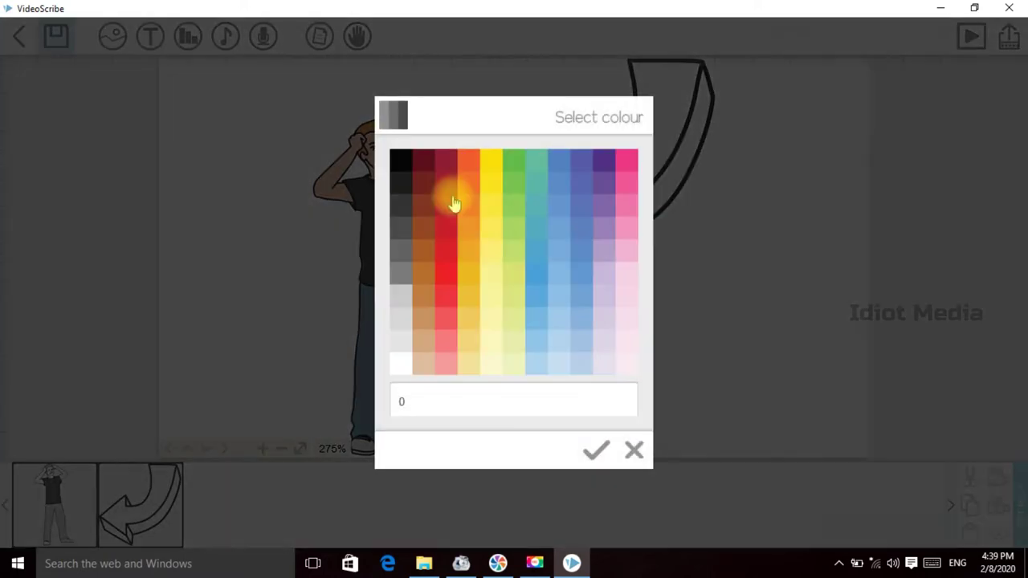
{"action": "left_click", "coordinate": [537, 266]}
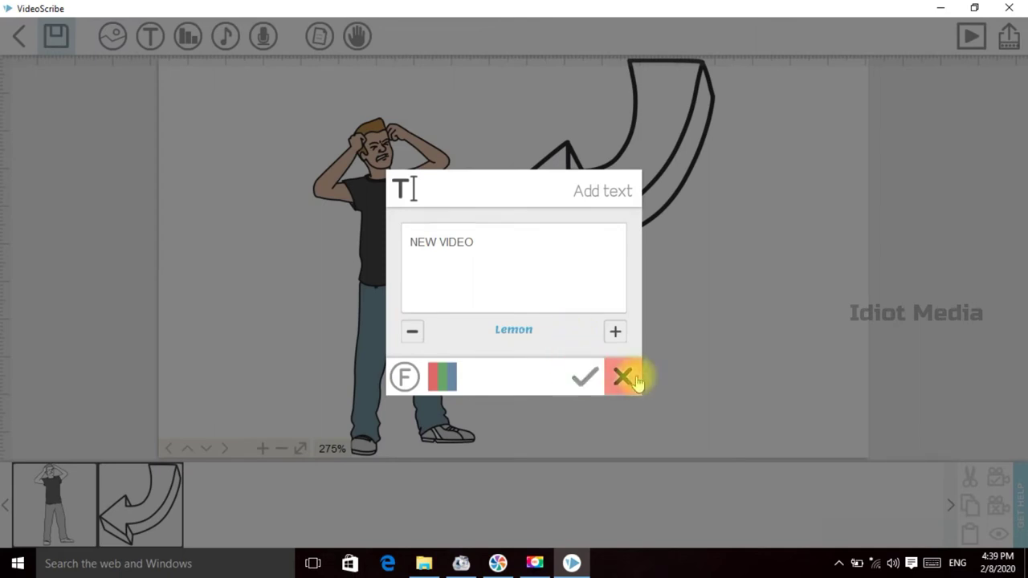
{"action": "left_click", "coordinate": [589, 384]}
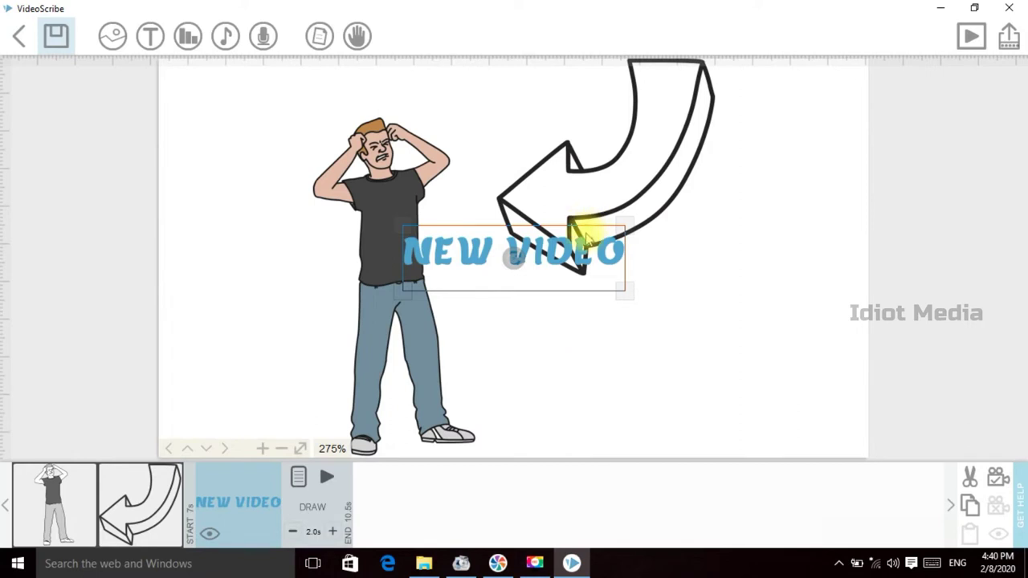
Step: Place the "NEW VIDEO" text below the arrow, beside the man's legs, and scale it down to about two thirds
{"action": "left_click_drag", "start_coordinate": [592, 252], "coordinate": [654, 308]}
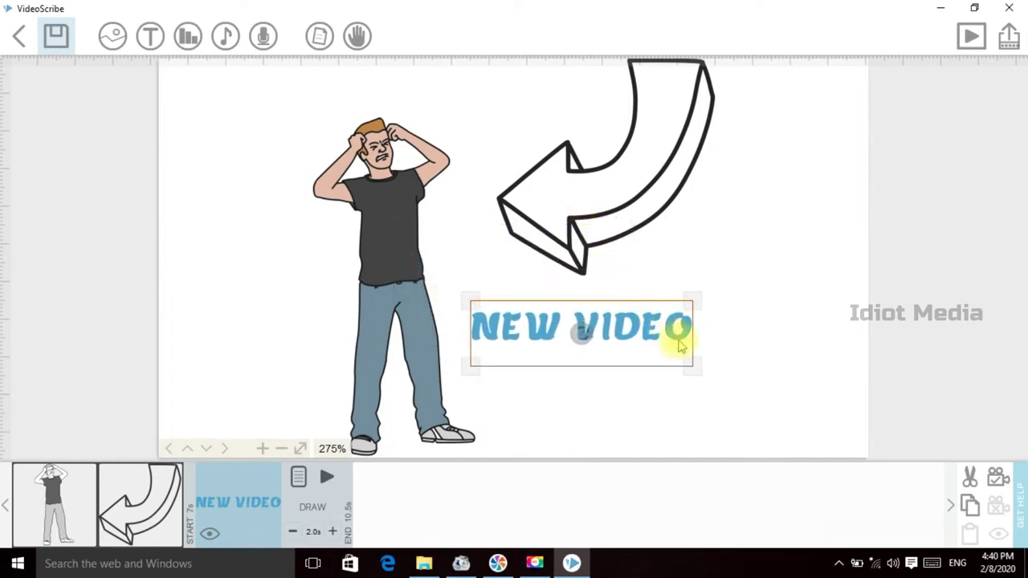
{"action": "left_click_drag", "start_coordinate": [685, 352], "coordinate": [681, 364]}
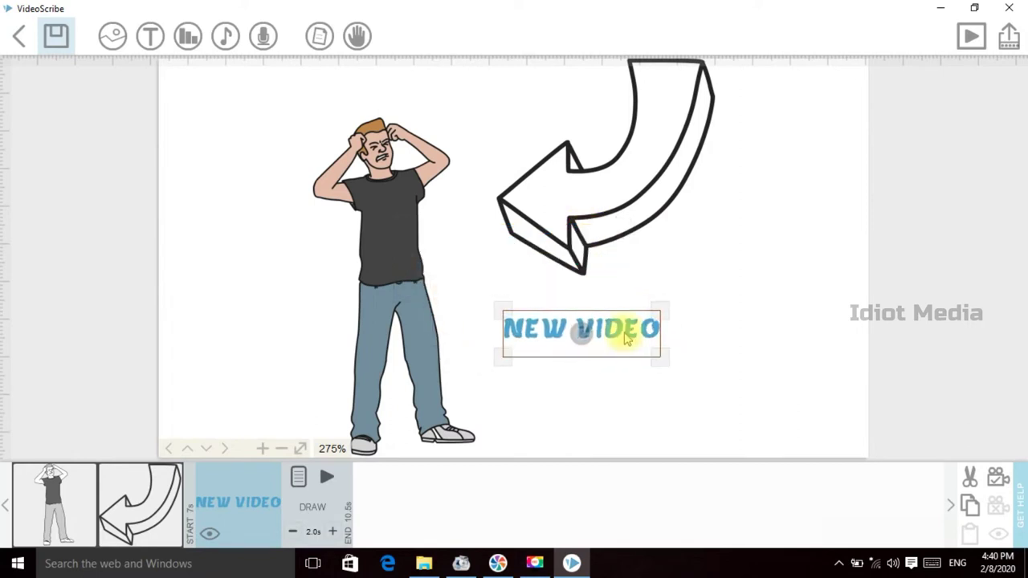
{"action": "left_click_drag", "start_coordinate": [616, 326], "coordinate": [626, 338]}
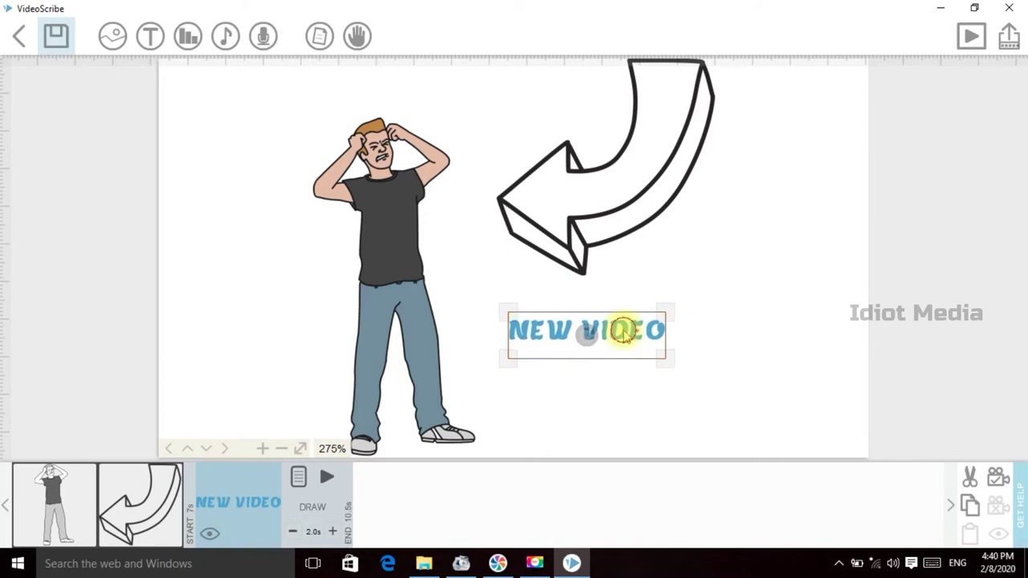
{"action": "left_click", "coordinate": [605, 367]}
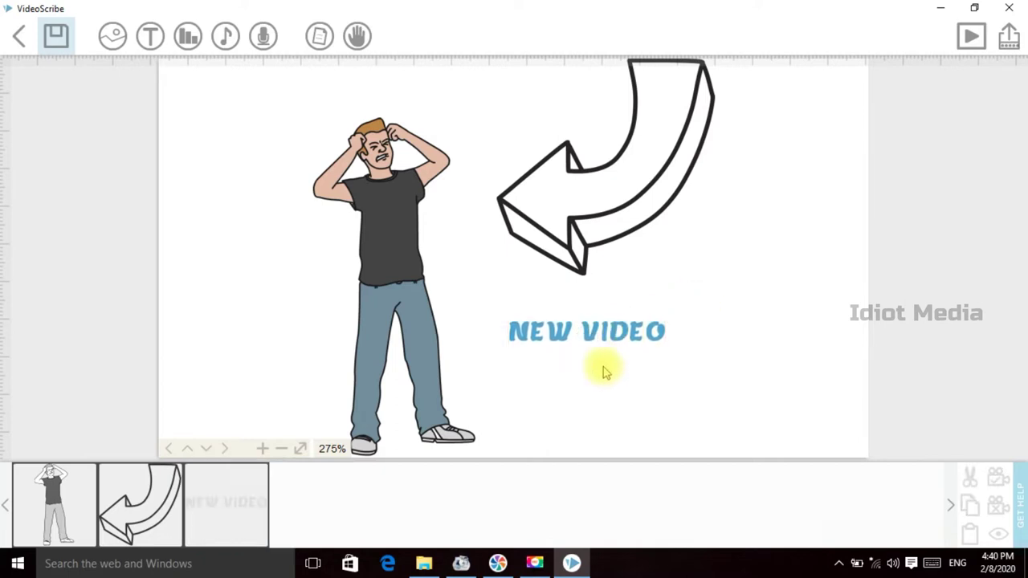
Step: Preview the scribe with the man, the arrow and the "NEW VIDEO" text
{"action": "left_click", "coordinate": [971, 36]}
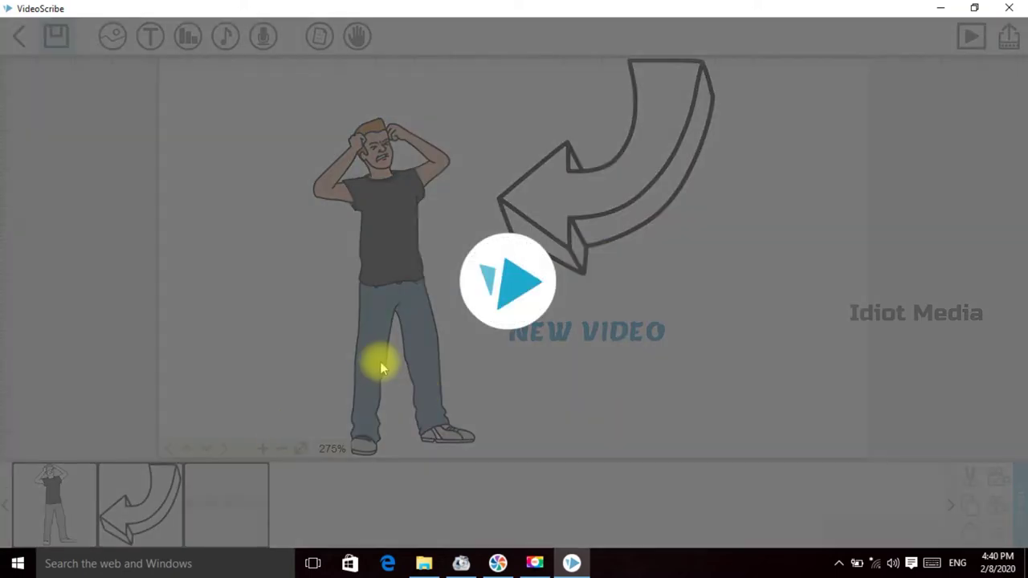
{"action": "left_click", "coordinate": [379, 363]}
{"action": "left_click", "coordinate": [235, 494]}
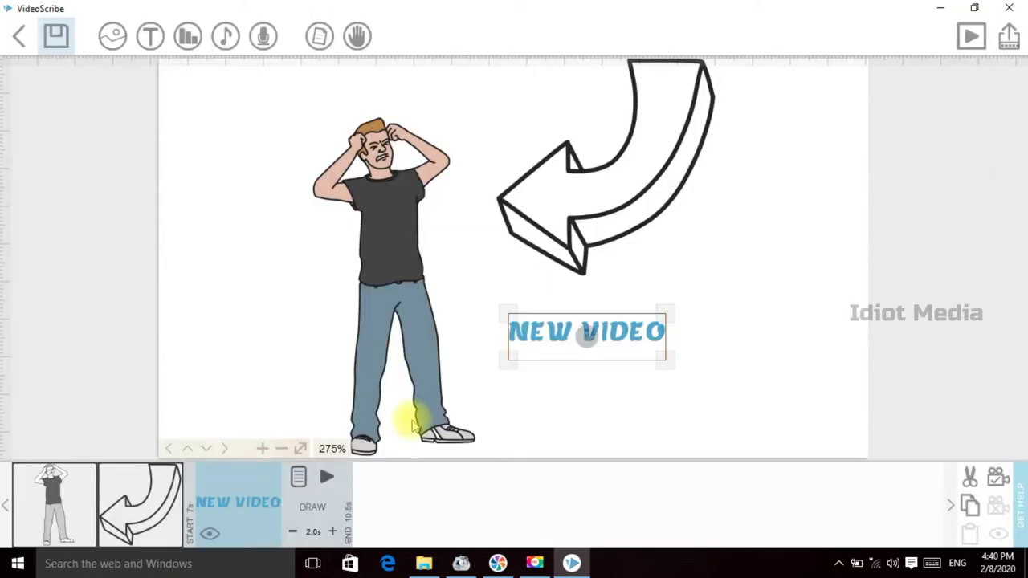
{"action": "left_click", "coordinate": [142, 484]}
{"action": "left_click", "coordinate": [972, 35]}
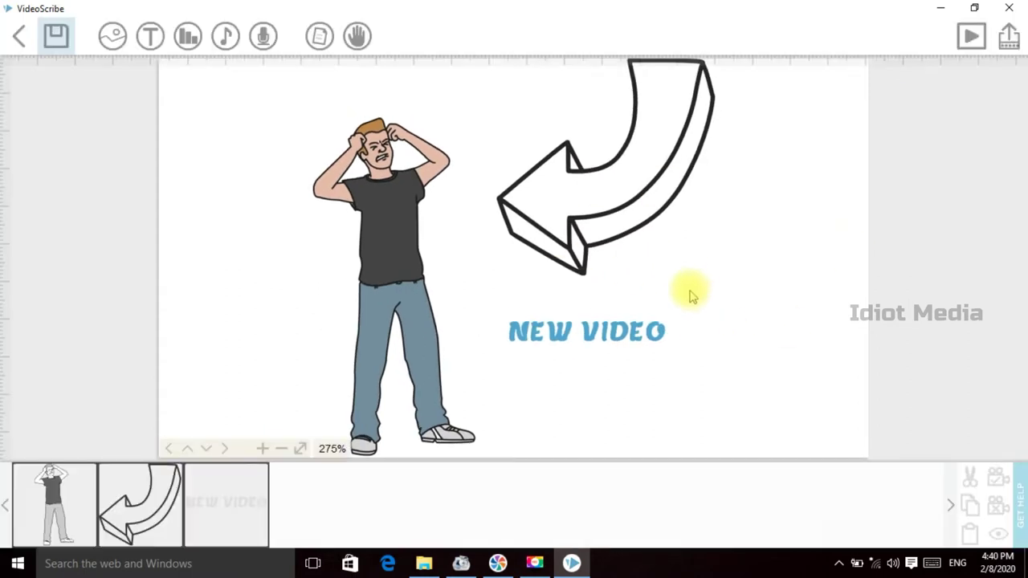
Step: Try a longer draw time for the "NEW VIDEO" text and return it to 2.0 s
{"action": "left_click", "coordinate": [233, 522]}
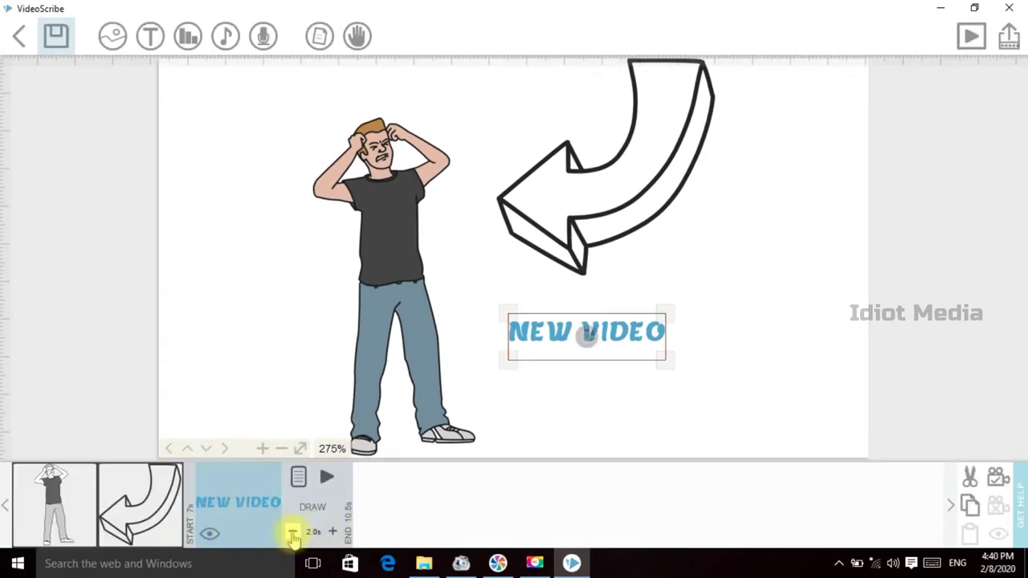
{"action": "left_click", "coordinate": [333, 533]}
{"action": "left_click", "coordinate": [333, 533]}
{"action": "left_click", "coordinate": [332, 533]}
{"action": "left_click", "coordinate": [293, 532]}
{"action": "left_click", "coordinate": [293, 532]}
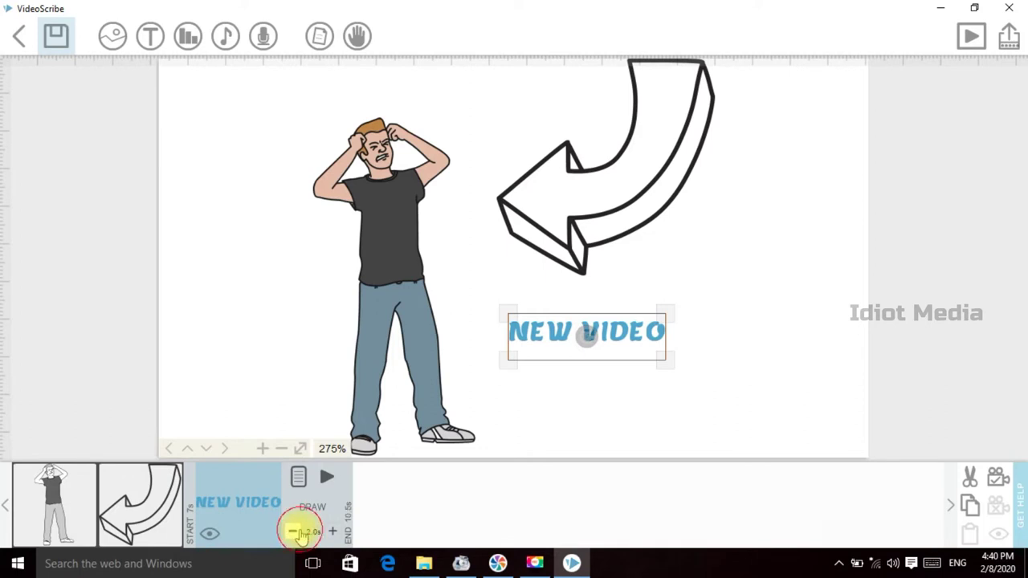
{"action": "left_click", "coordinate": [293, 532]}
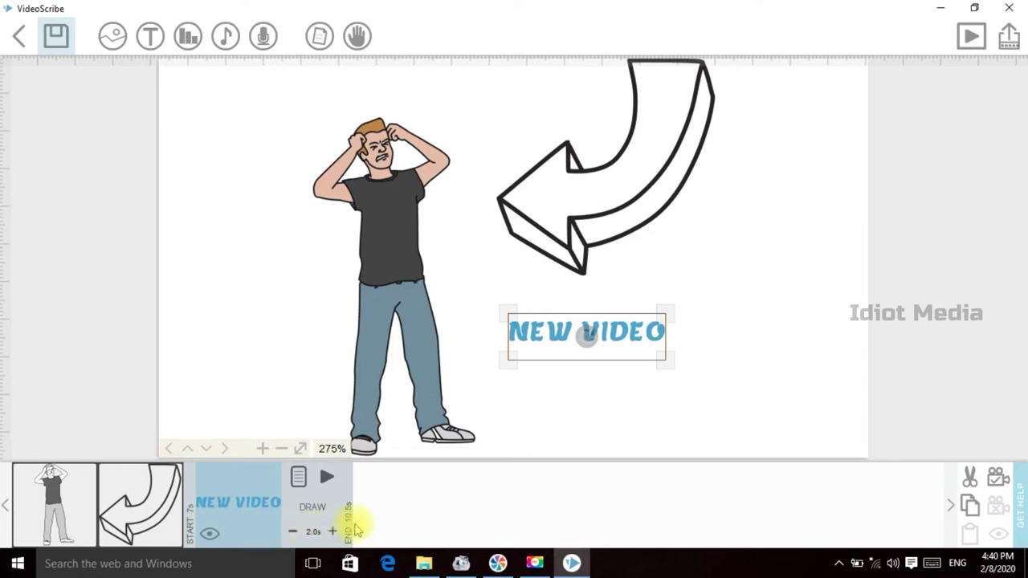
{"action": "left_click", "coordinate": [230, 259]}
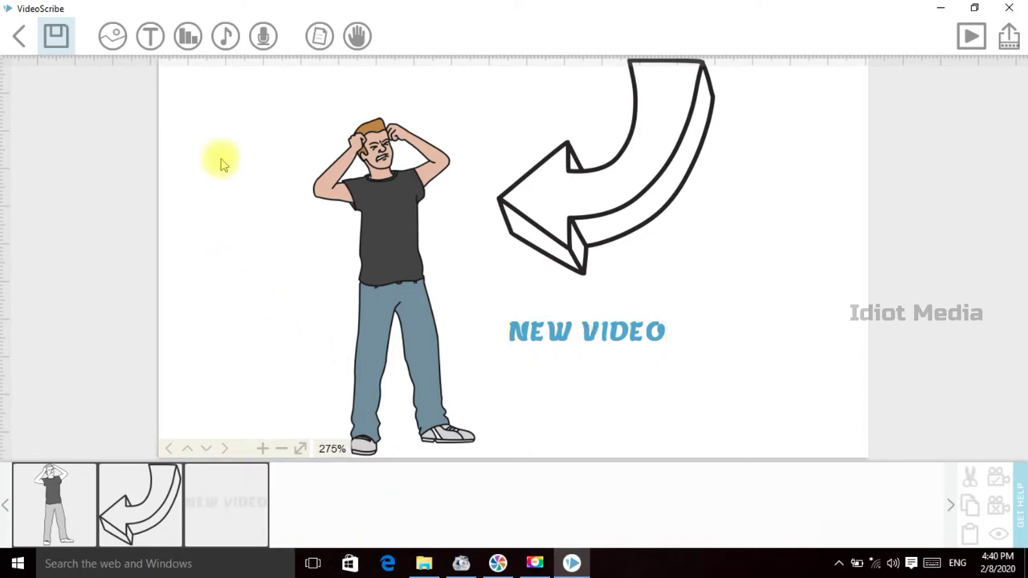
Step: Start a new bar chart with the labels "video,comments,playlist"
{"action": "left_click", "coordinate": [184, 37]}
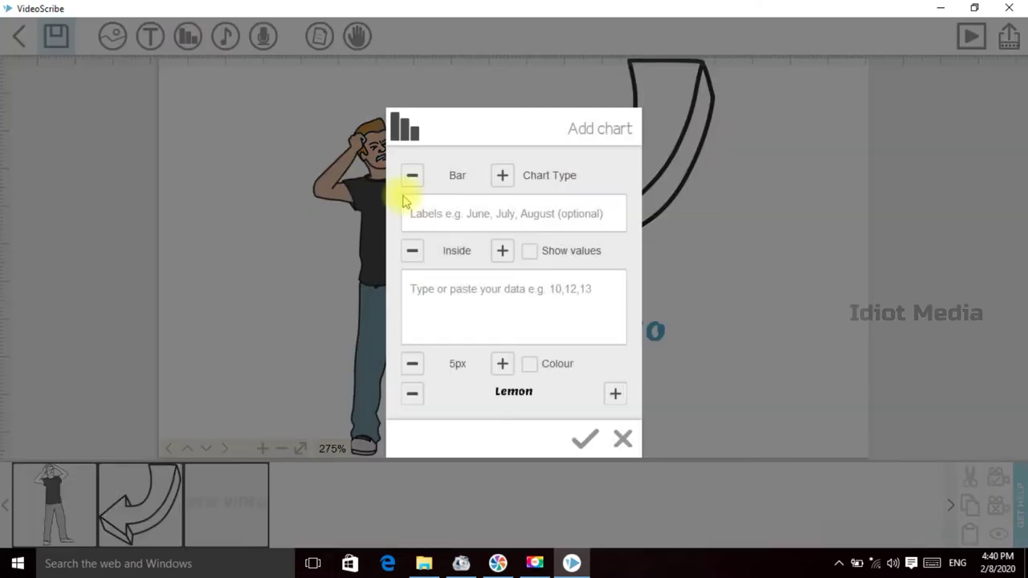
{"action": "left_click", "coordinate": [482, 220]}
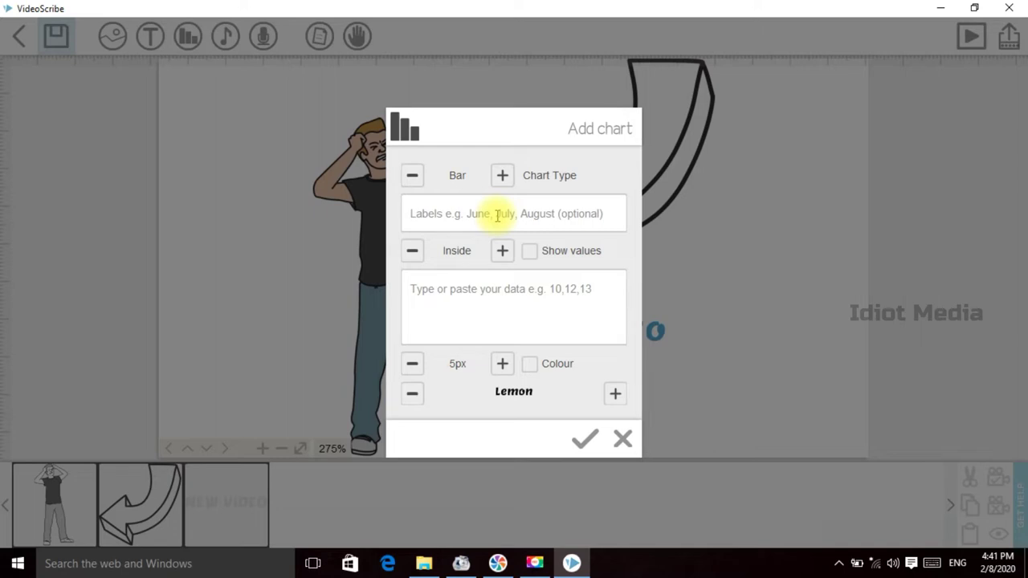
{"action": "type", "text": "video,comments,playlist"}
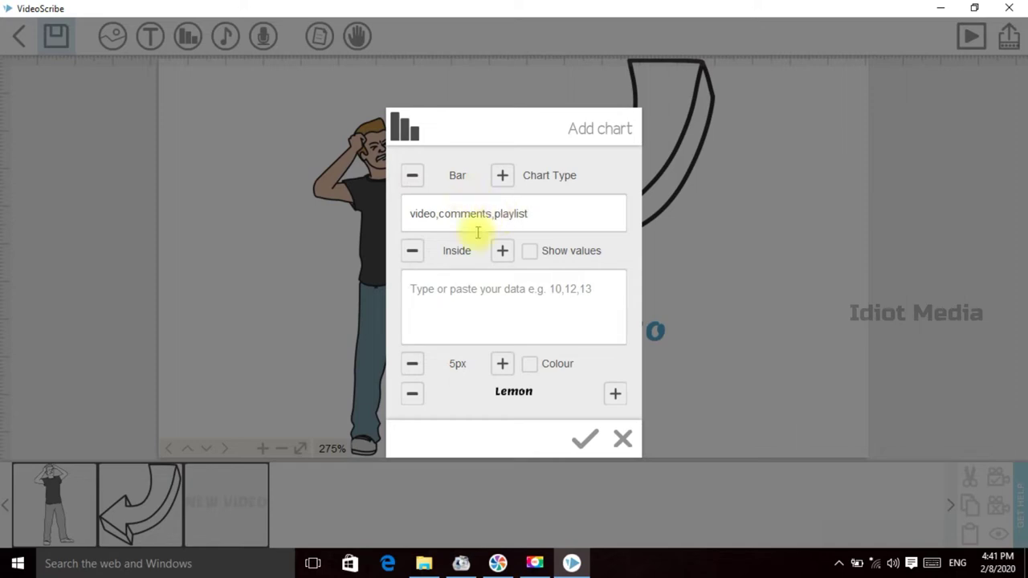
{"action": "left_click", "coordinate": [585, 438]}
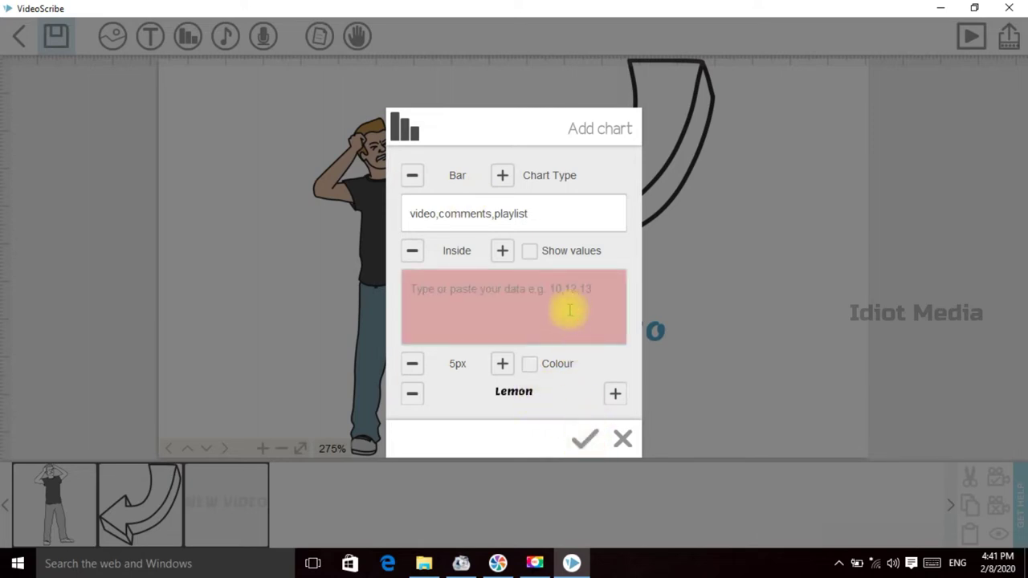
Step: Enter 11,10,12 as the chart's data and add the bar chart to the canvas
{"action": "left_click", "coordinate": [443, 299]}
{"action": "left_click_drag", "start_coordinate": [529, 214], "coordinate": [386, 222]}
{"action": "left_click", "coordinate": [460, 303]}
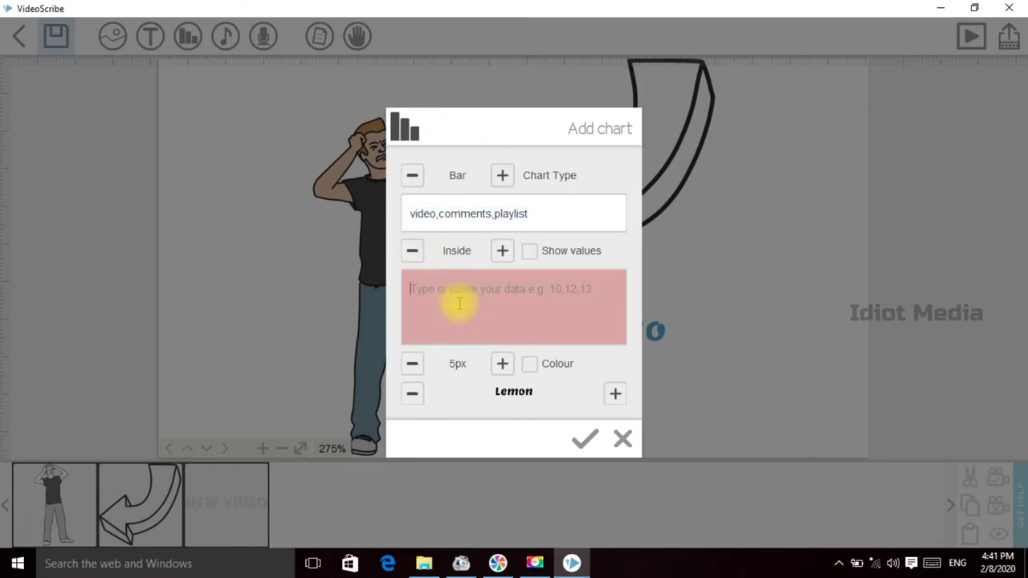
{"action": "type", "text": "1"}
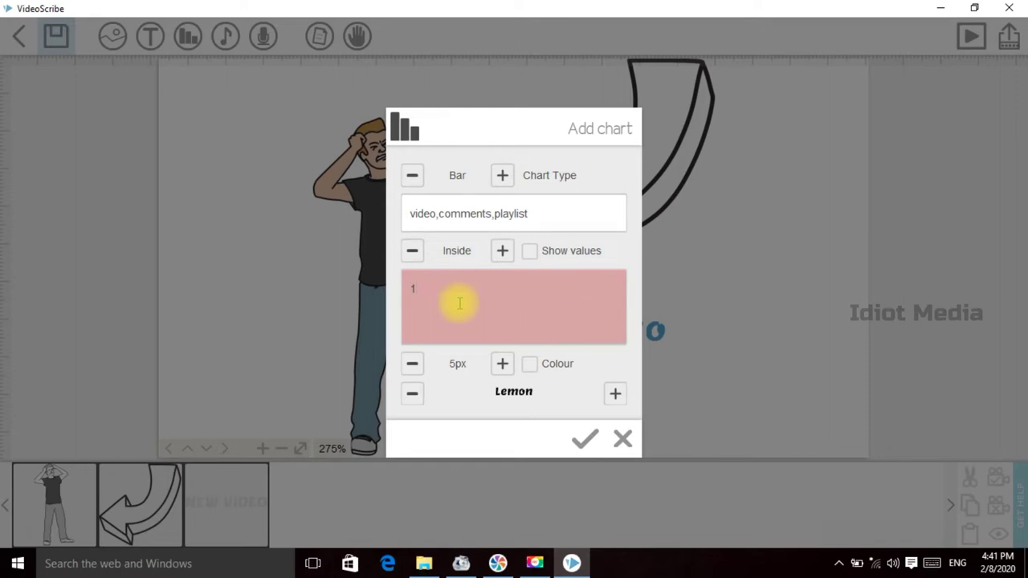
{"action": "key", "text": "BackSpace"}
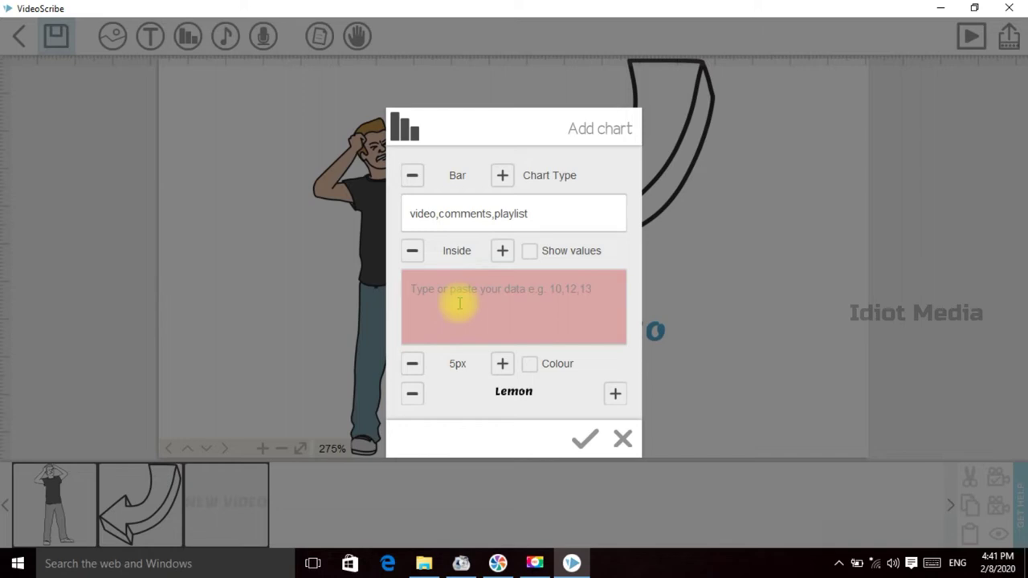
{"action": "type", "text": "11,10,12"}
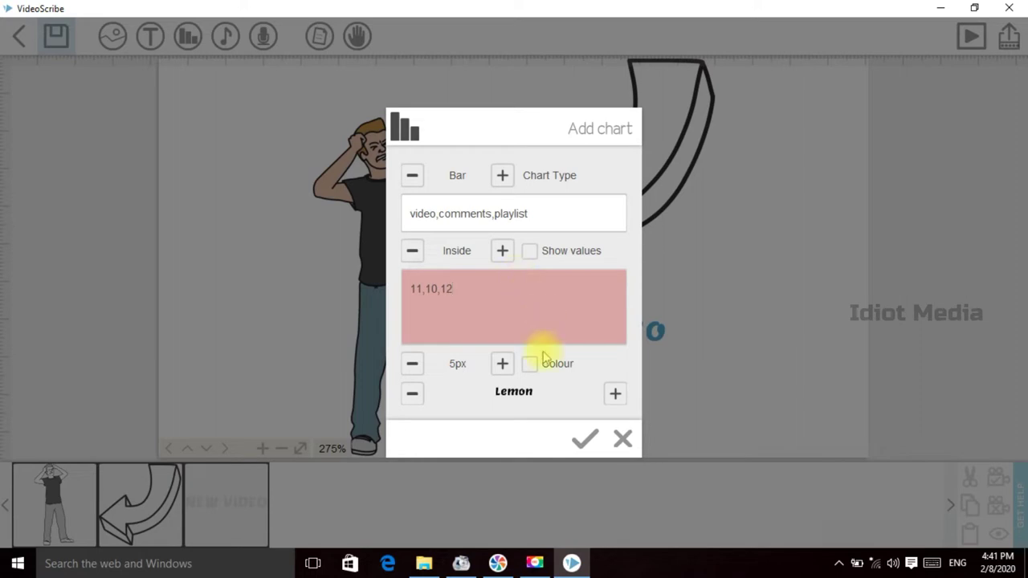
{"action": "left_click", "coordinate": [584, 441]}
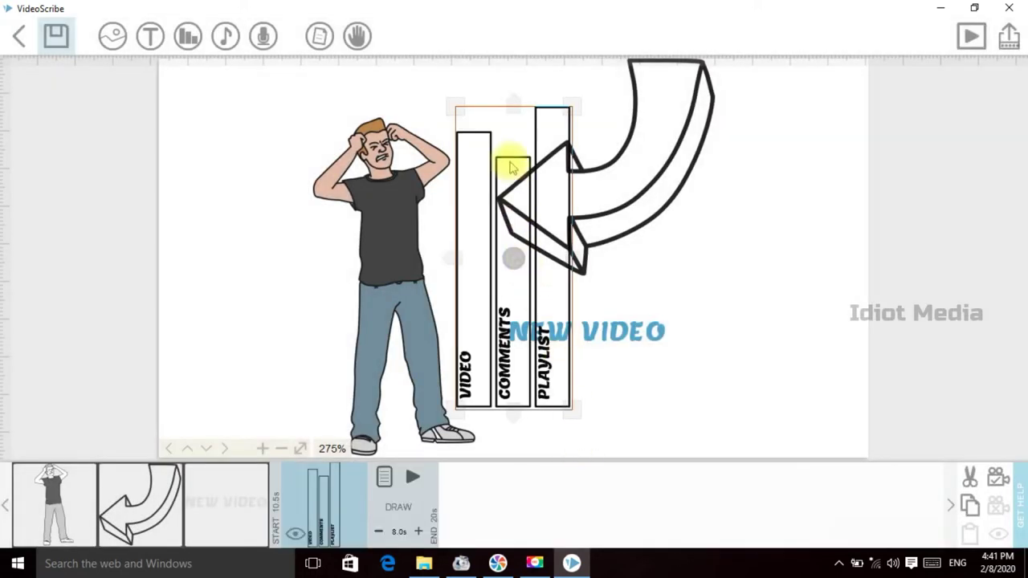
Step: Move the bar chart into the empty canvas area to the right of the arrow and the "NEW VIDEO" text
{"action": "left_click_drag", "start_coordinate": [495, 119], "coordinate": [408, 80]}
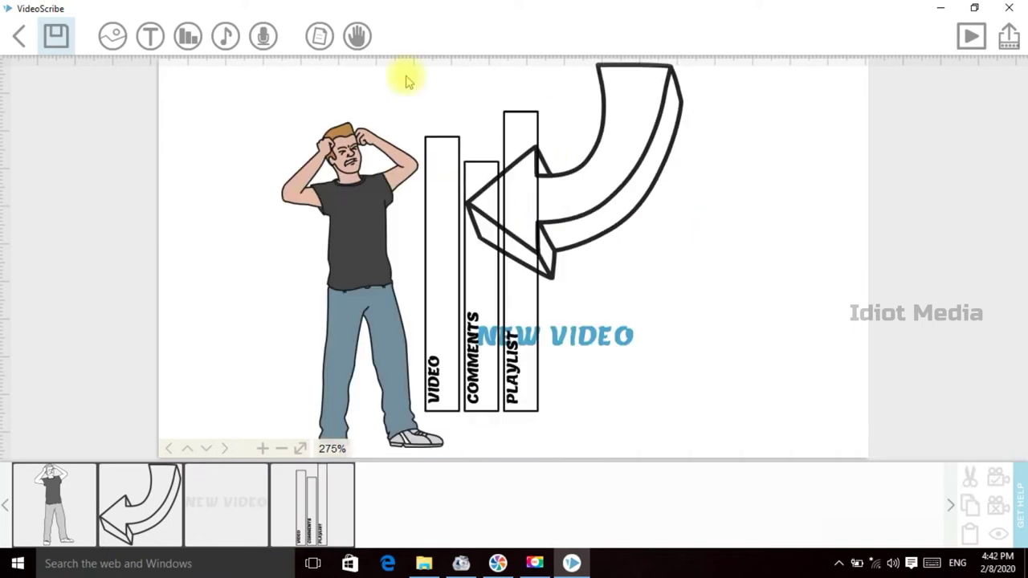
{"action": "left_click", "coordinate": [460, 213]}
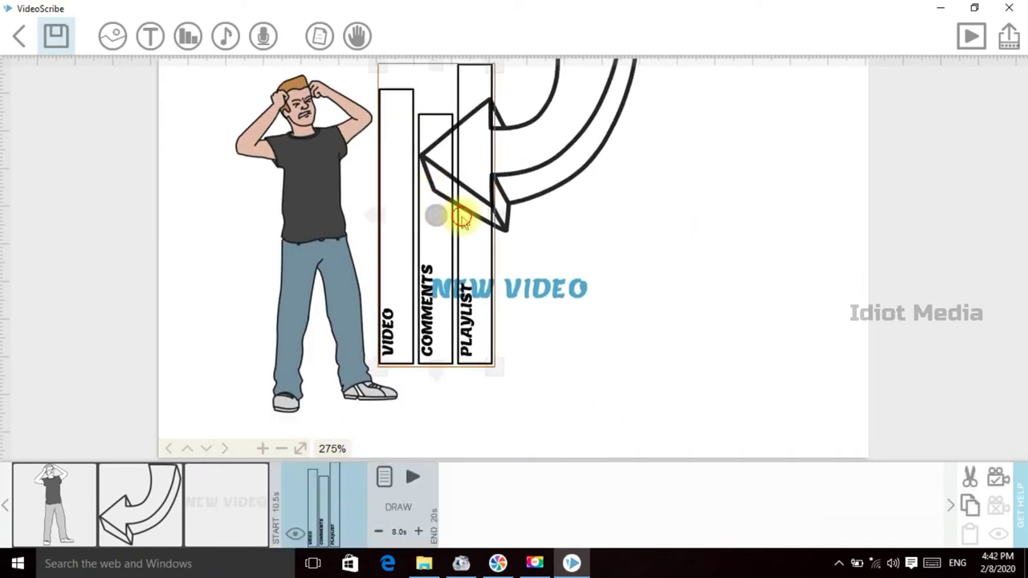
{"action": "left_click_drag", "start_coordinate": [462, 217], "coordinate": [769, 286]}
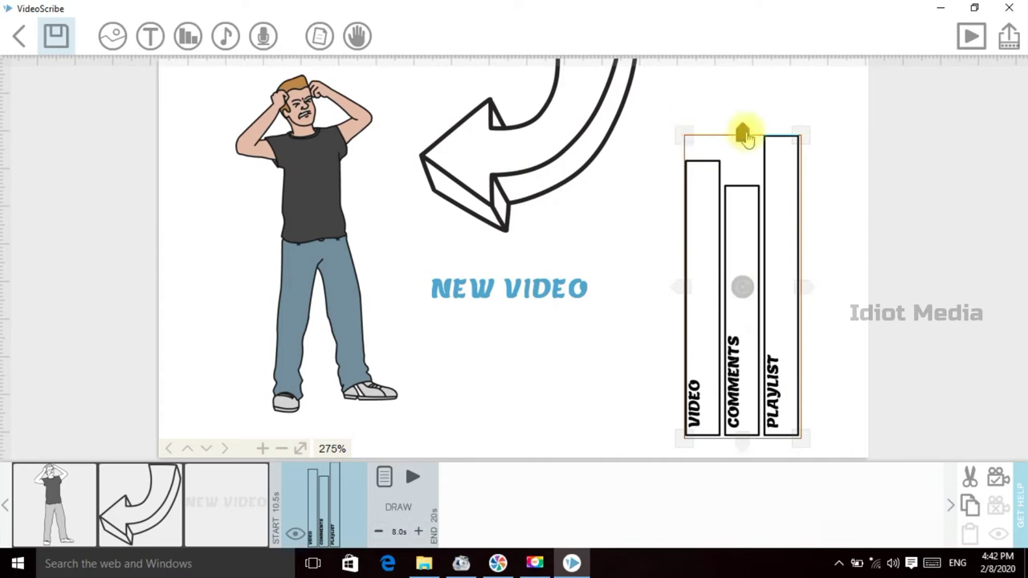
Step: Shorten the bar chart slightly and rotate it 90 degrees clockwise so its bars run horizontally
{"action": "left_click_drag", "start_coordinate": [743, 135], "coordinate": [803, 143]}
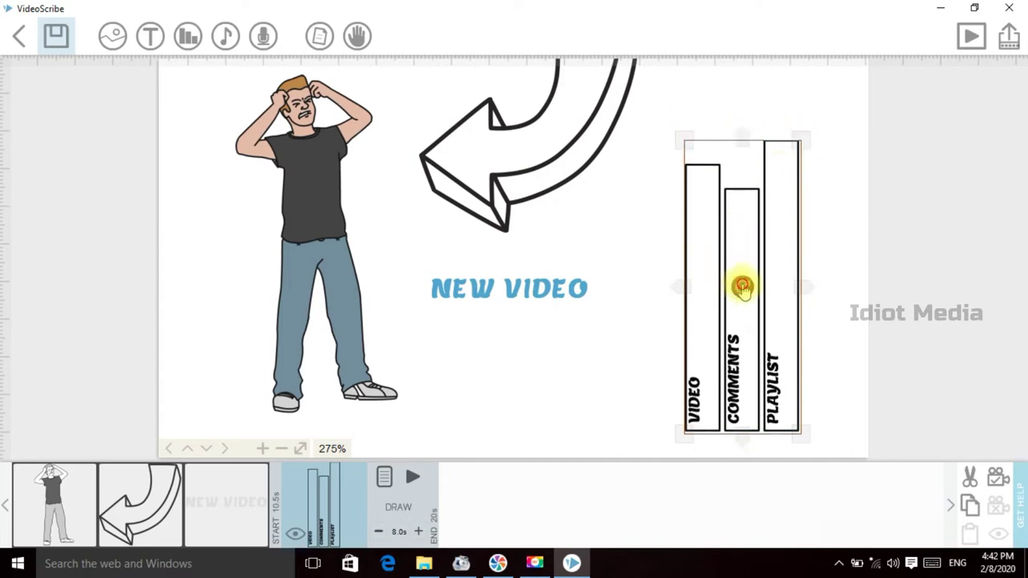
{"action": "left_click_drag", "start_coordinate": [743, 287], "coordinate": [744, 344]}
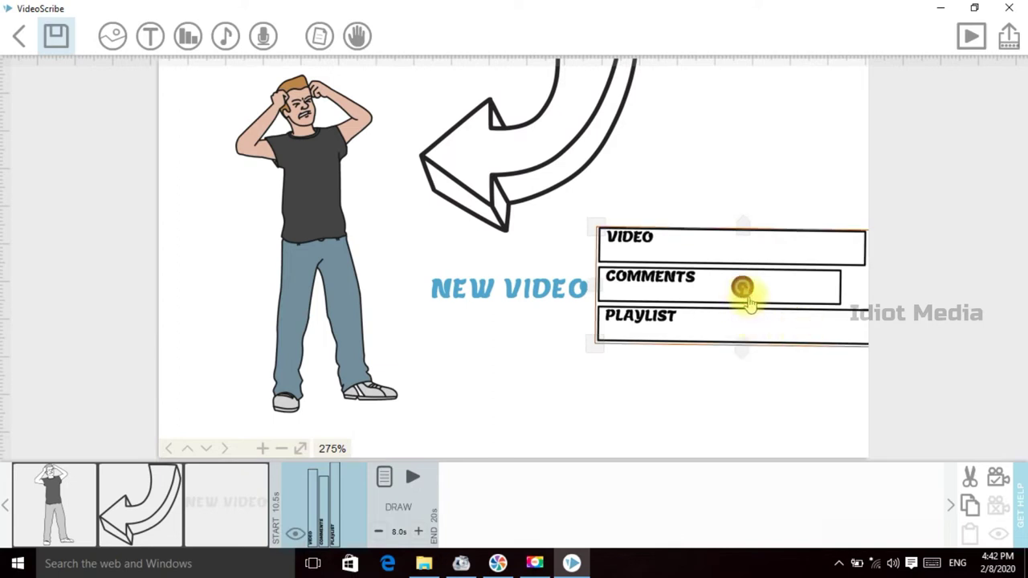
{"action": "left_click_drag", "start_coordinate": [748, 299], "coordinate": [744, 325]}
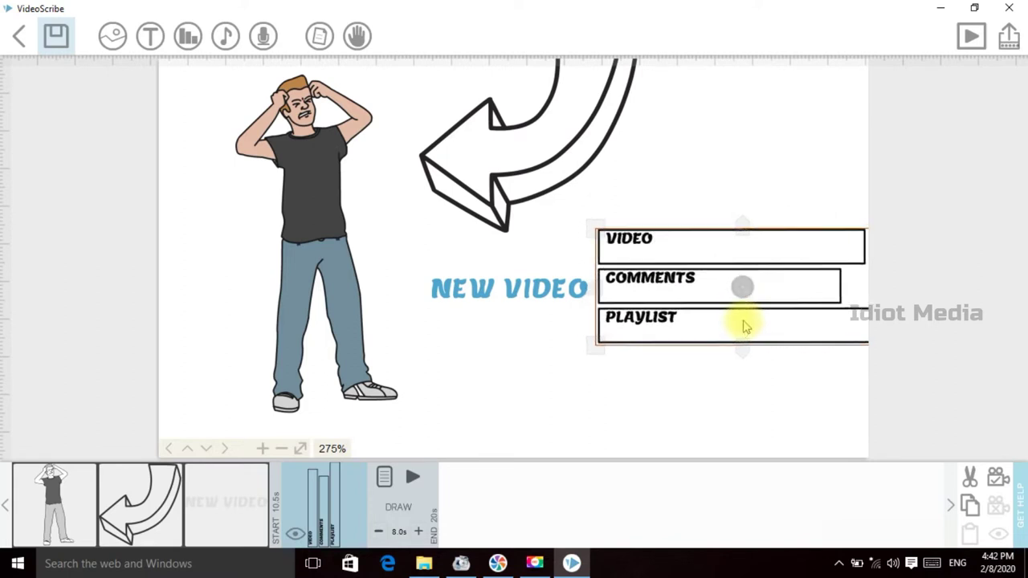
Step: Shrink the bar chart and fit it inside the canvas to the right of the "NEW VIDEO" text
{"action": "left_click_drag", "start_coordinate": [597, 346], "coordinate": [661, 329]}
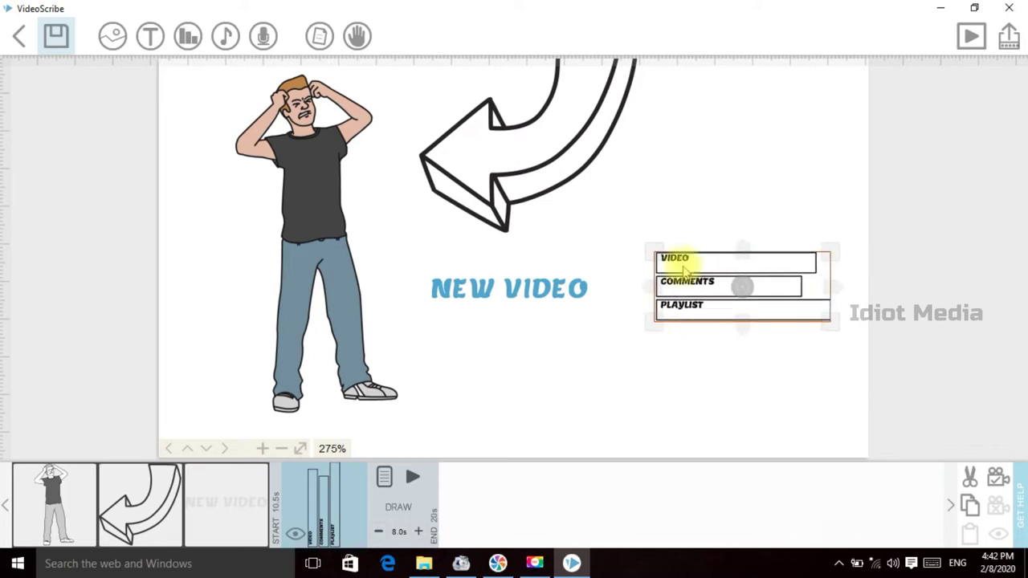
{"action": "left_click_drag", "start_coordinate": [689, 282], "coordinate": [689, 213]}
{"action": "left_click_drag", "start_coordinate": [830, 249], "coordinate": [854, 261]}
{"action": "left_click_drag", "start_coordinate": [784, 217], "coordinate": [792, 294]}
{"action": "left_click", "coordinate": [796, 271]}
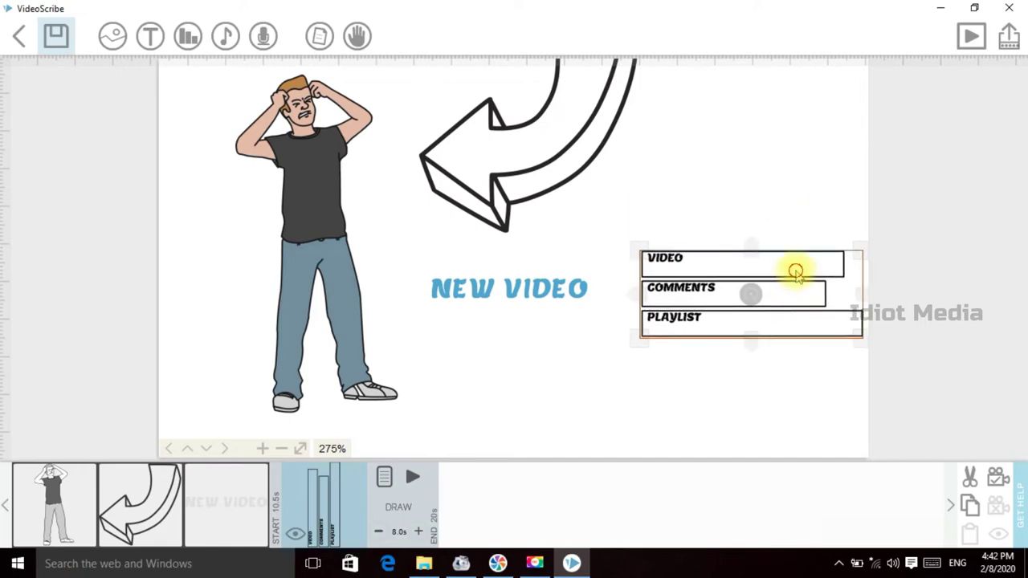
Step: Open the bar chart's data settings and turn on colour for its bars
{"action": "double_click", "coordinate": [796, 275]}
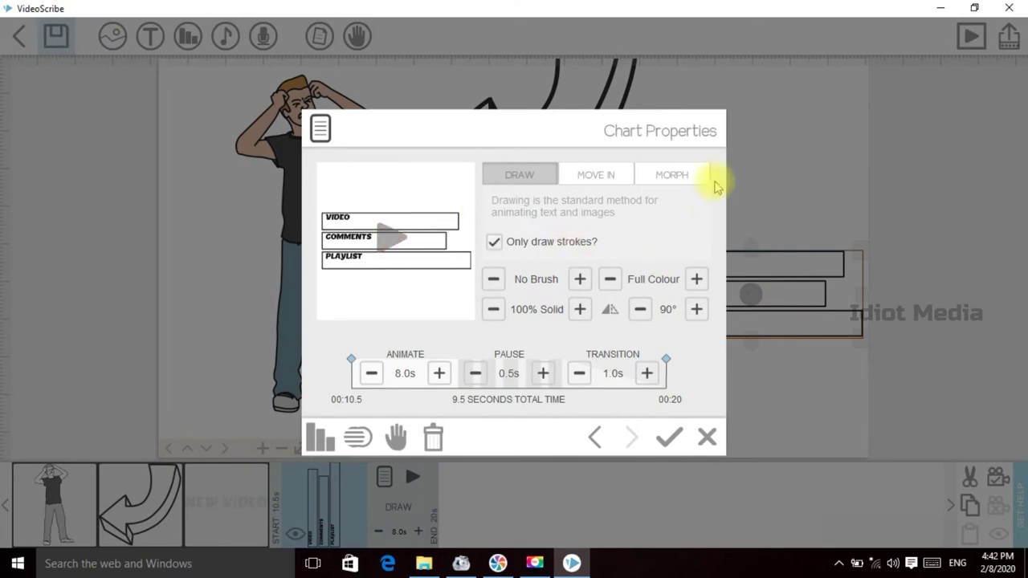
{"action": "left_click", "coordinate": [705, 440]}
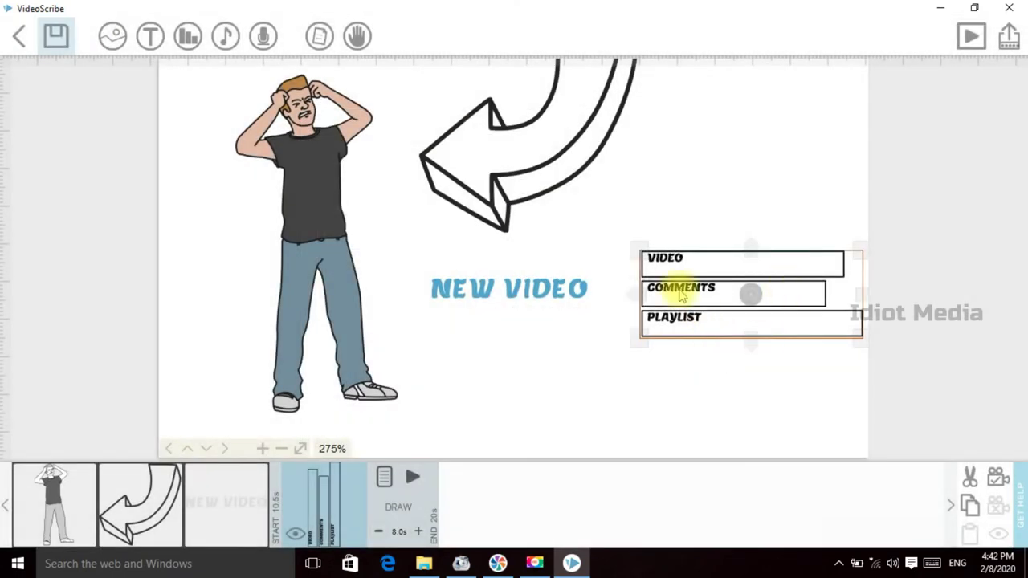
{"action": "double_click", "coordinate": [795, 298]}
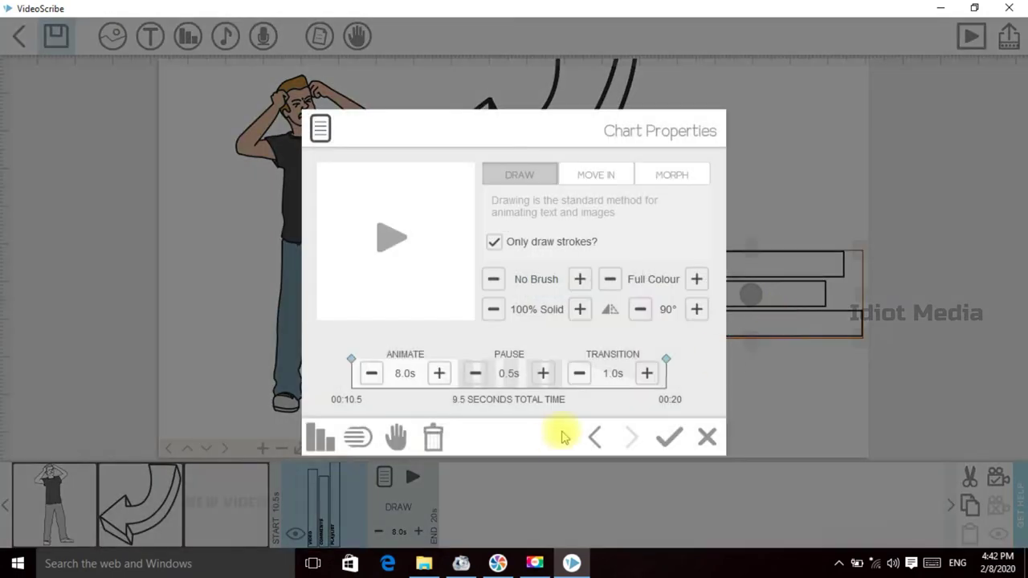
{"action": "left_click", "coordinate": [326, 439]}
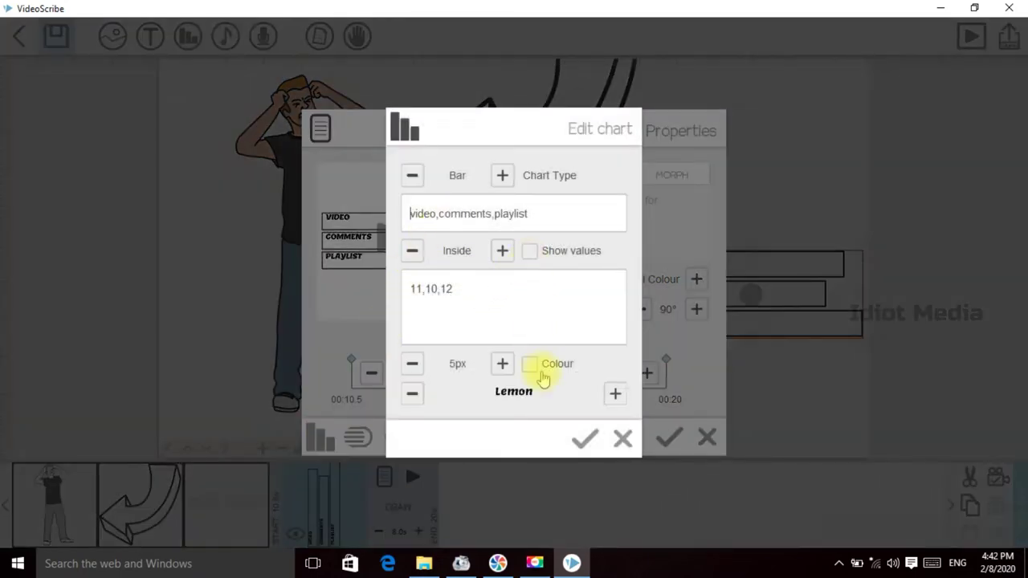
{"action": "left_click", "coordinate": [530, 365]}
{"action": "left_click", "coordinate": [530, 366]}
{"action": "left_click", "coordinate": [530, 366]}
{"action": "left_click", "coordinate": [530, 365]}
{"action": "left_click", "coordinate": [419, 288]}
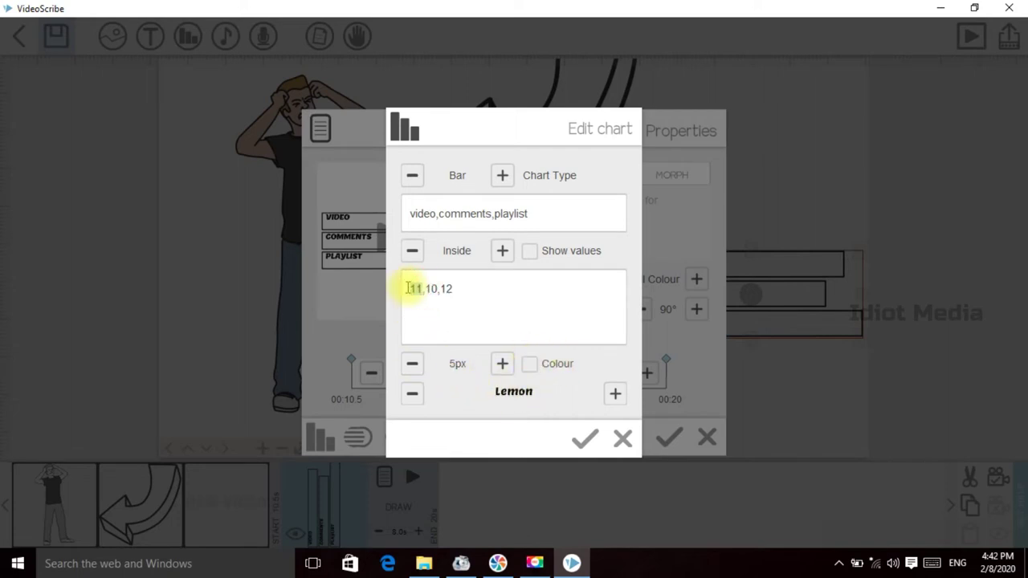
{"action": "left_click", "coordinate": [551, 366]}
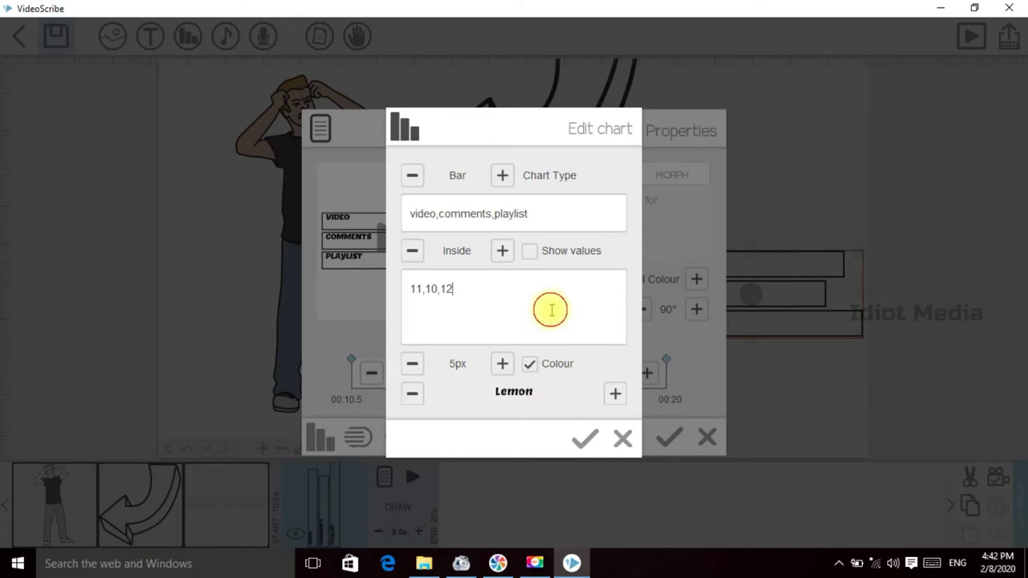
Step: Show the values in the bar chart's labels and apply the chart changes to the canvas
{"action": "left_click", "coordinate": [531, 252]}
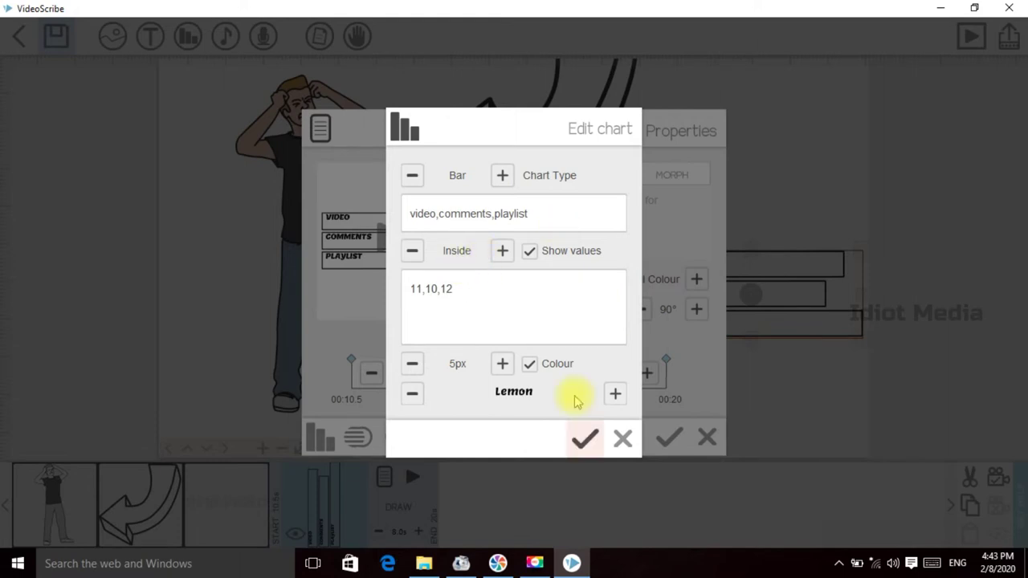
{"action": "left_click", "coordinate": [579, 442]}
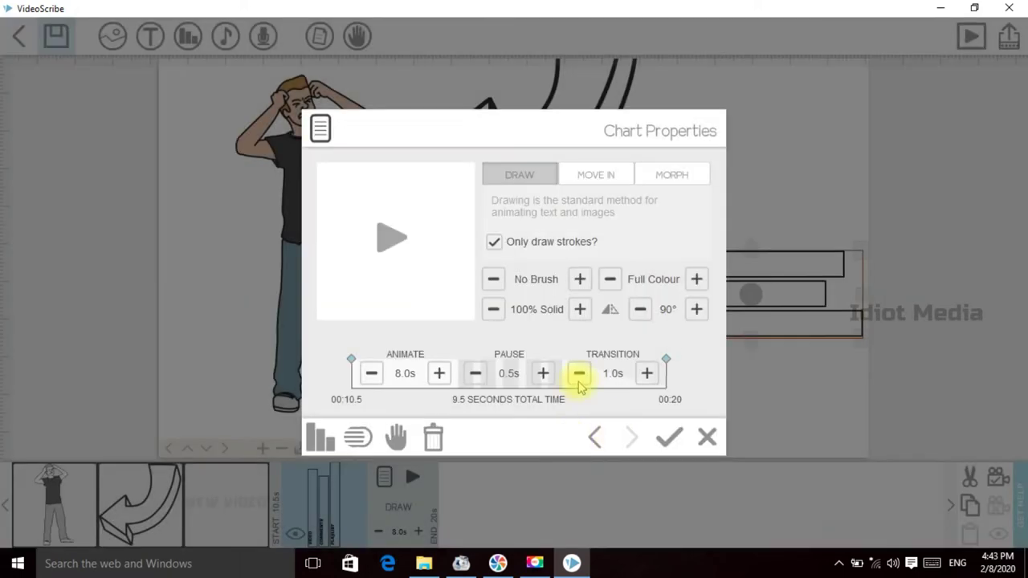
{"action": "left_click", "coordinate": [659, 438]}
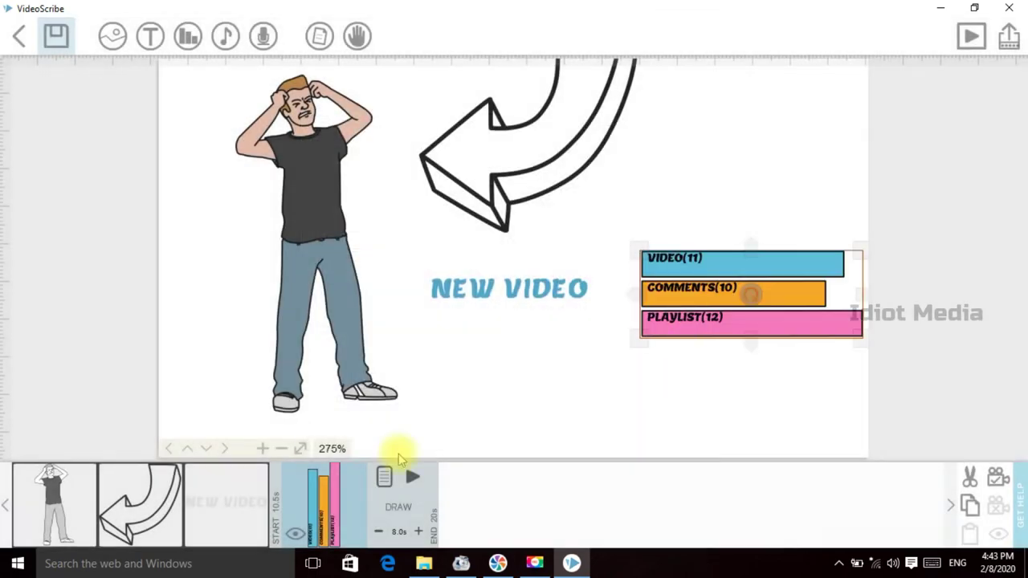
Step: Preview the bar chart's draw animation, followed by the whole whiteboard animation
{"action": "left_click", "coordinate": [412, 477]}
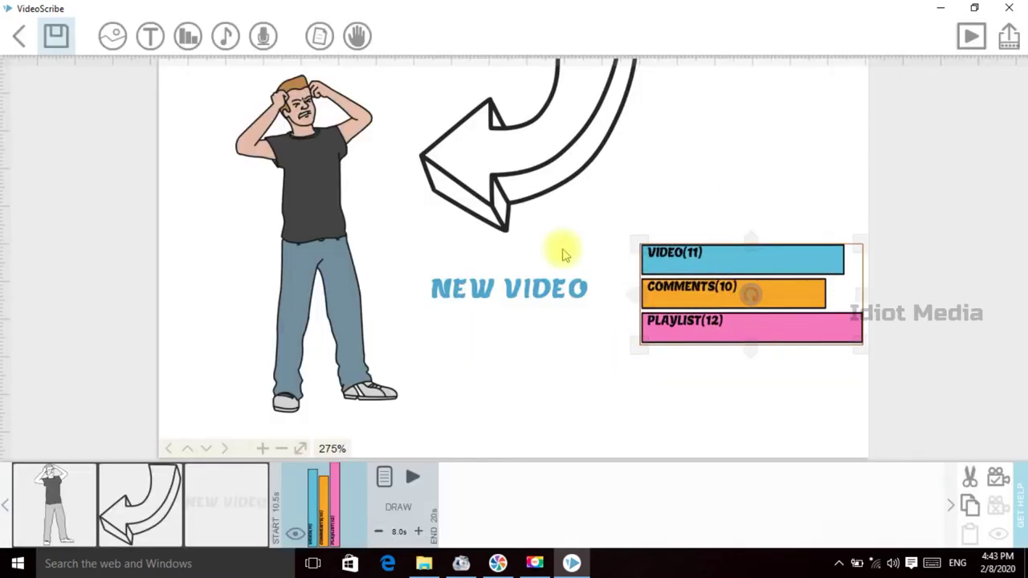
{"action": "left_click", "coordinate": [971, 36]}
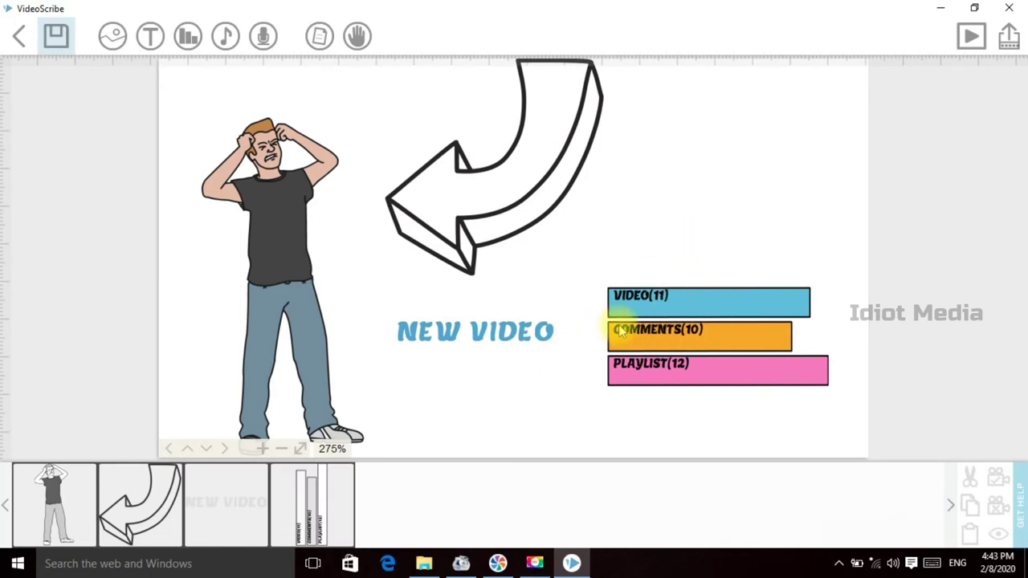
Step: Open the music browser and start importing a soundtrack file from the computer
{"action": "left_click", "coordinate": [227, 40]}
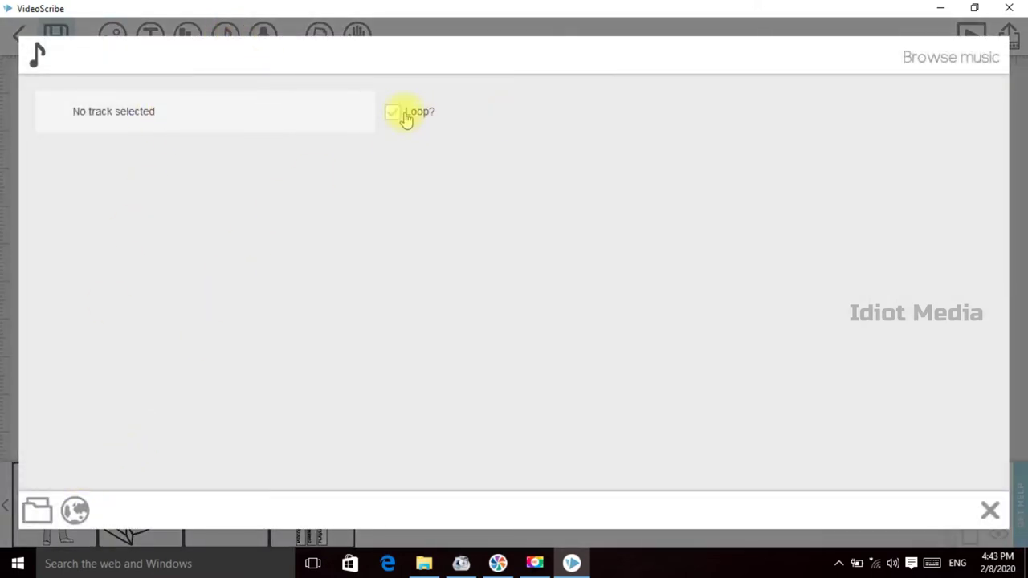
{"action": "left_click", "coordinate": [37, 518]}
{"action": "left_click", "coordinate": [37, 504]}
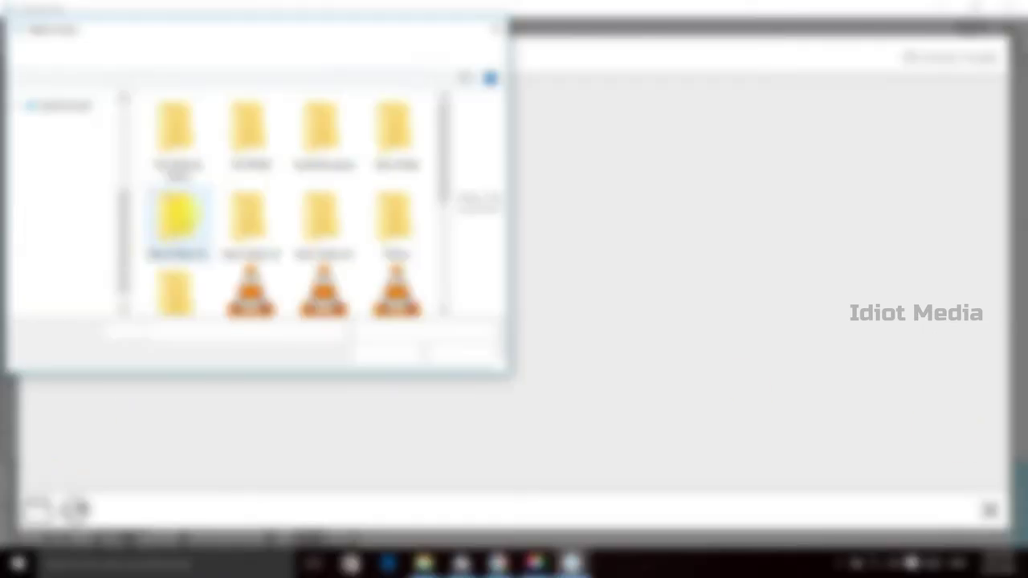
Step: Look through the files in the current folder for a music track
{"action": "scroll", "coordinate": [200, 205], "scroll_direction": "down", "scroll_amount": 2}
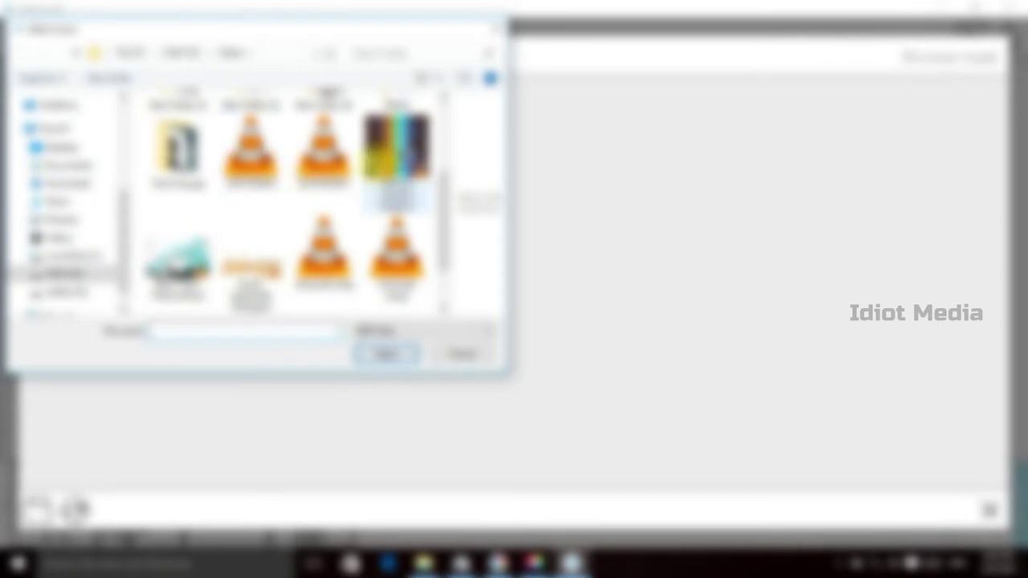
{"action": "scroll", "coordinate": [289, 201], "scroll_direction": "down", "scroll_amount": 1}
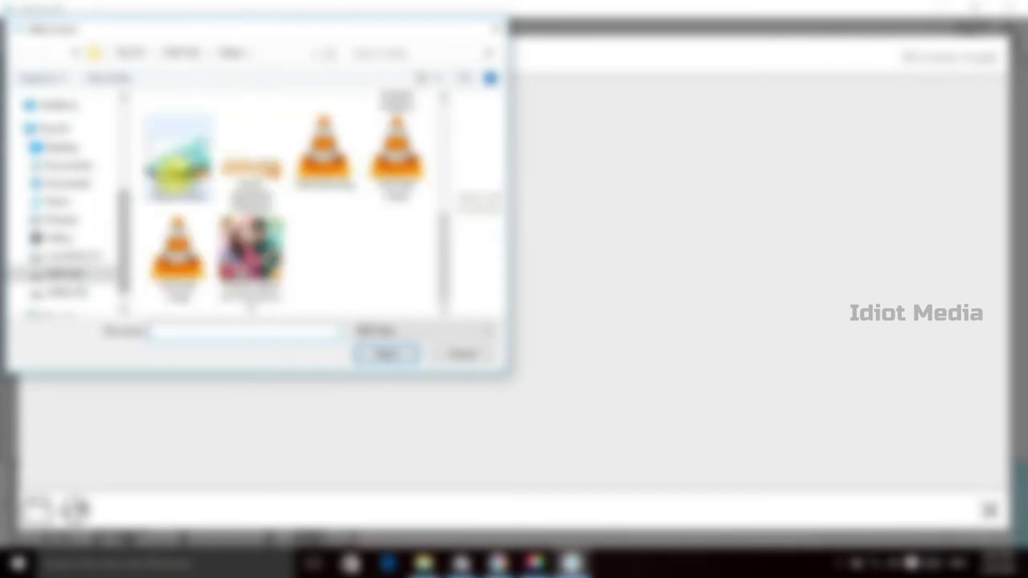
{"action": "left_click", "coordinate": [177, 161]}
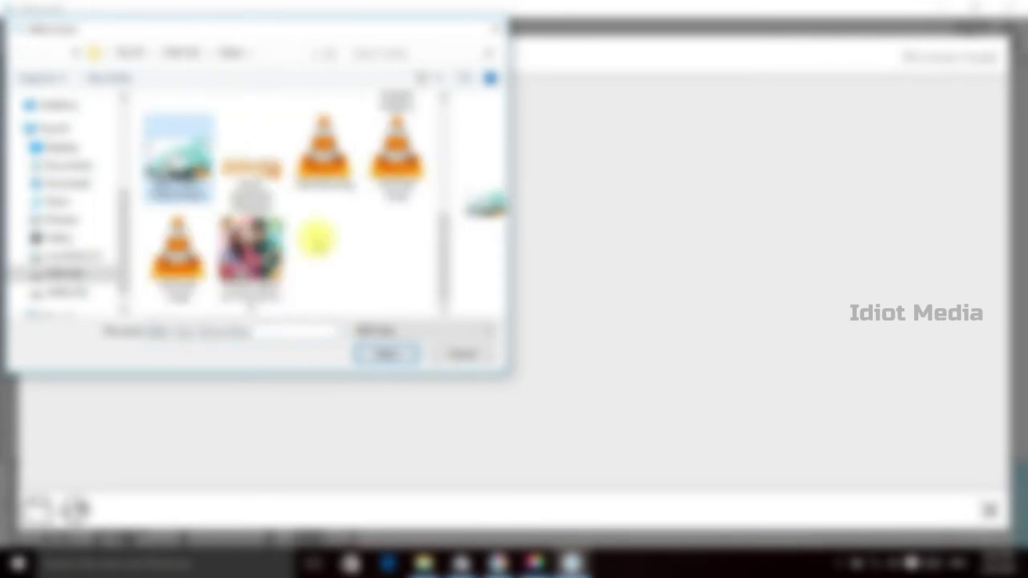
{"action": "scroll", "coordinate": [320, 233], "scroll_direction": "up", "scroll_amount": 5}
{"action": "scroll", "coordinate": [322, 221], "scroll_direction": "down", "scroll_amount": 3}
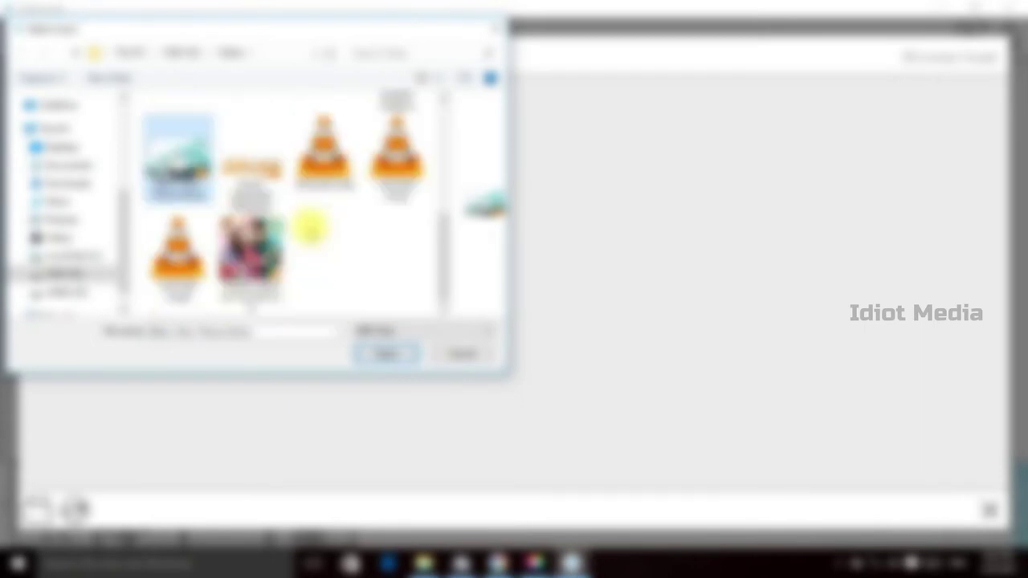
{"action": "scroll", "coordinate": [309, 219], "scroll_direction": "up", "scroll_amount": 3}
Step: Look for a music track in a subfolder of the drive's first folder, clear the file name entry and check the accepted file types
{"action": "key", "text": "alt+Up"}
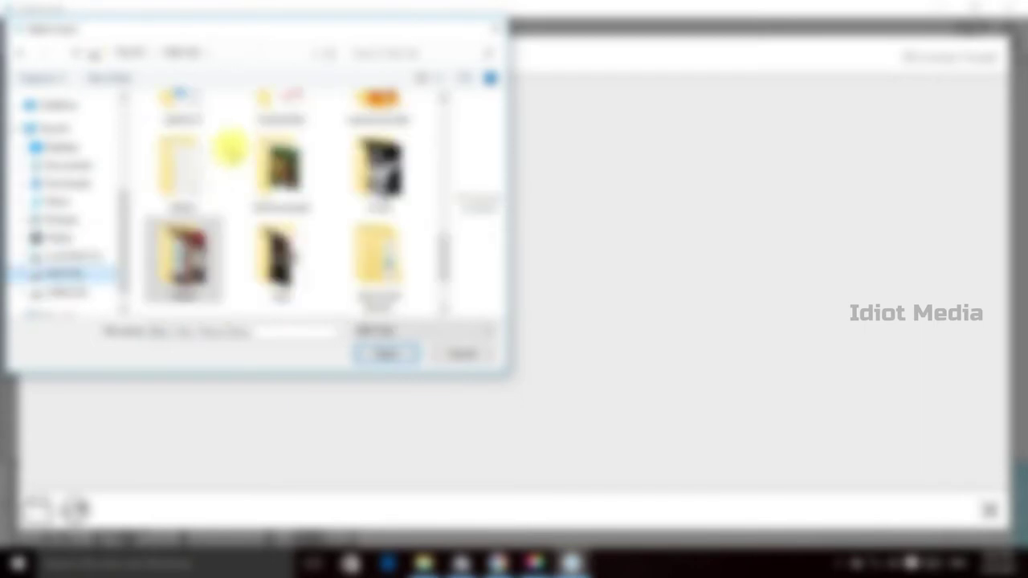
{"action": "scroll", "coordinate": [232, 144], "scroll_direction": "up", "scroll_amount": 5}
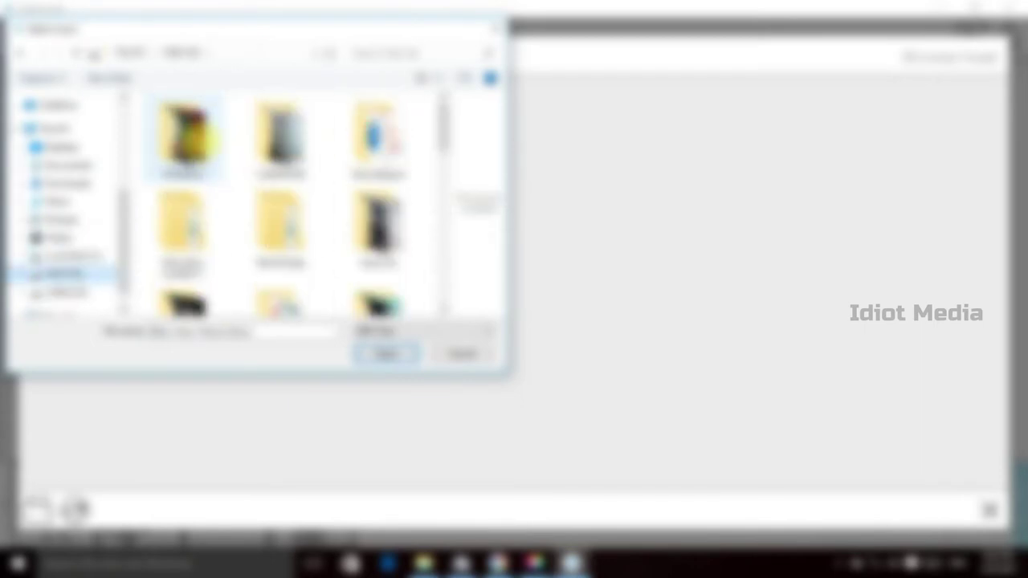
{"action": "left_click", "coordinate": [214, 138]}
{"action": "double_click", "coordinate": [207, 138]}
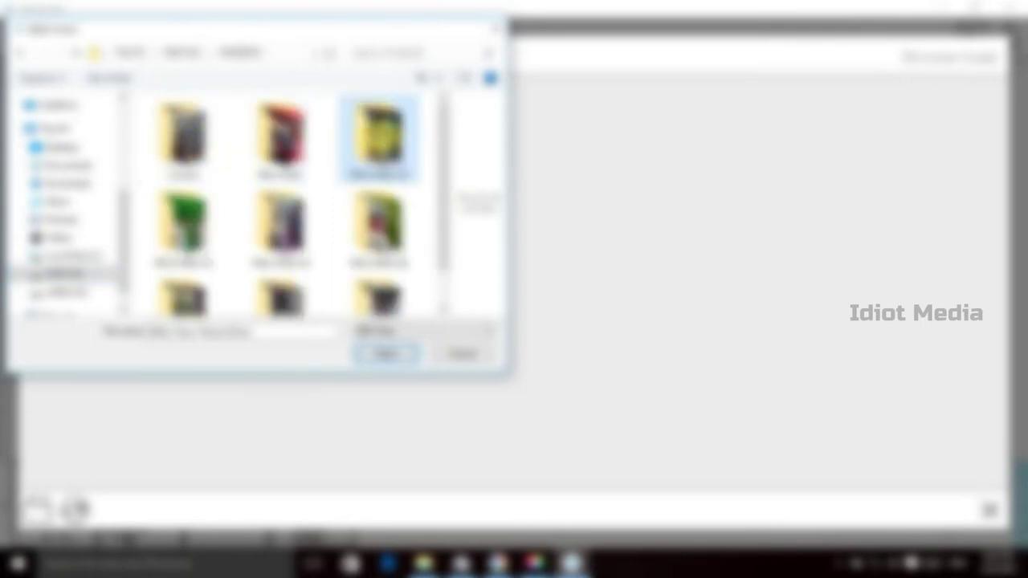
{"action": "double_click", "coordinate": [379, 136]}
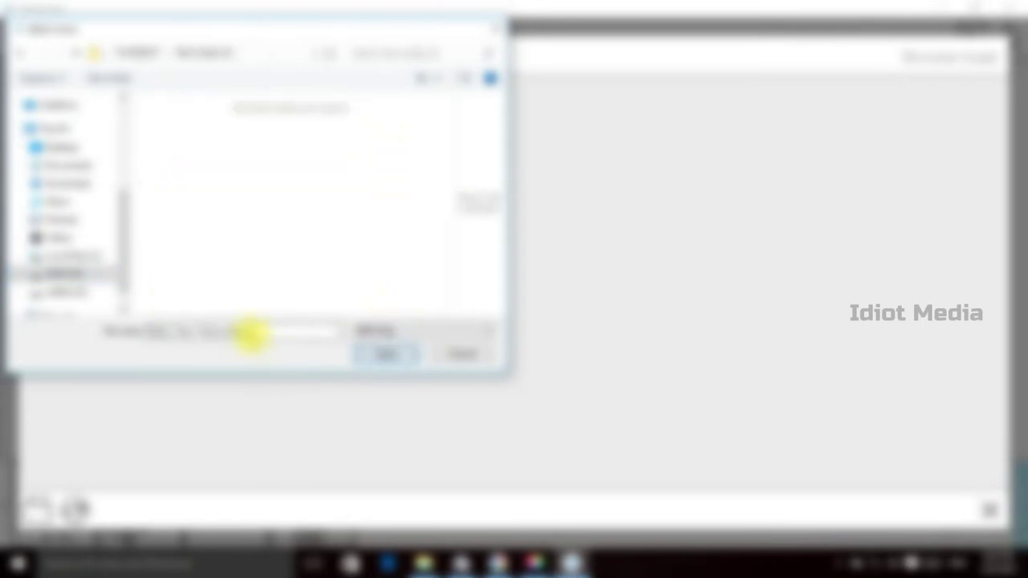
{"action": "double_click", "coordinate": [325, 328]}
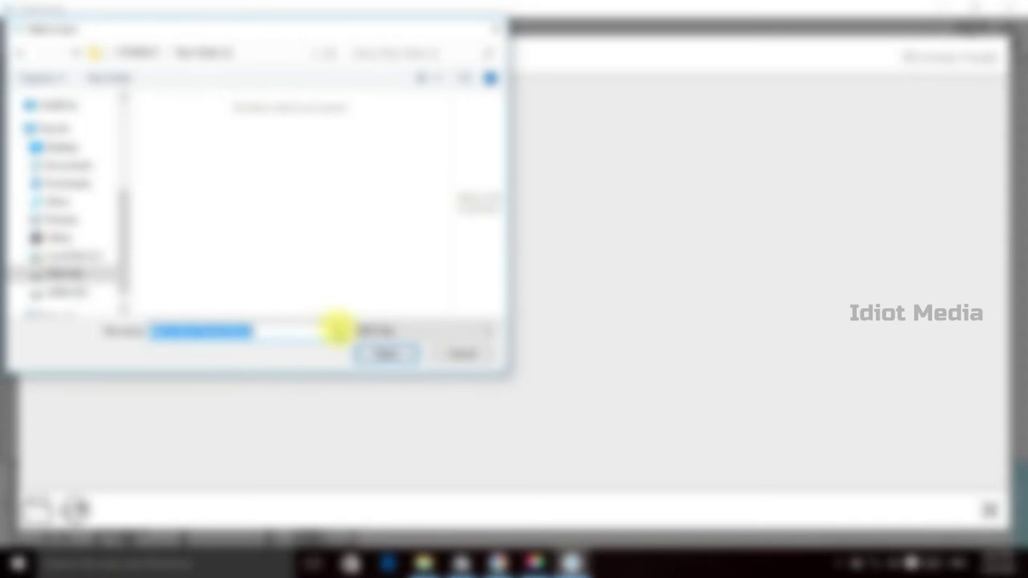
{"action": "key", "text": "BackSpace"}
{"action": "left_click", "coordinate": [368, 325]}
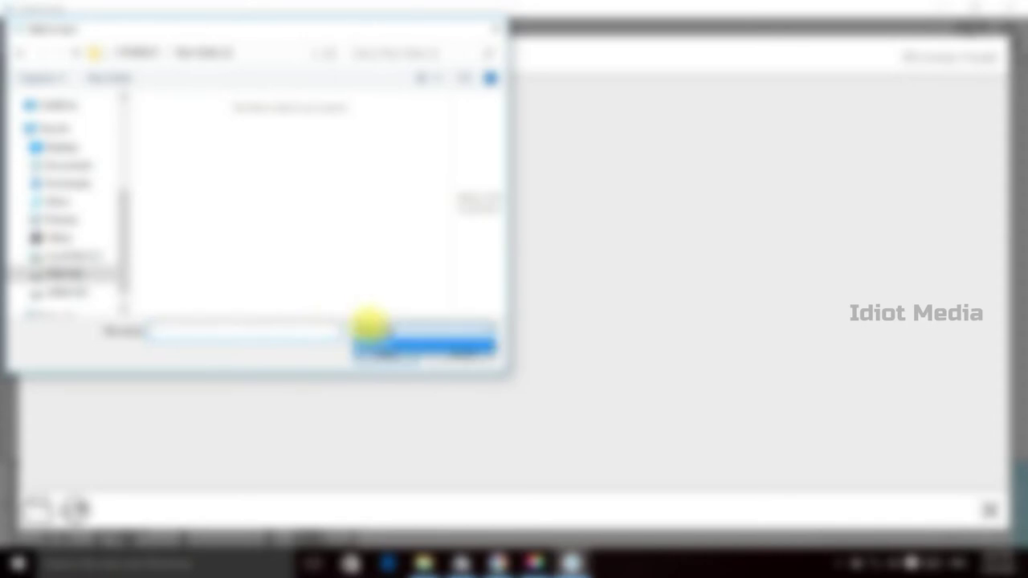
Step: Return to the drive's root and check the first folder's subfolders for a music track
{"action": "left_click", "coordinate": [98, 270]}
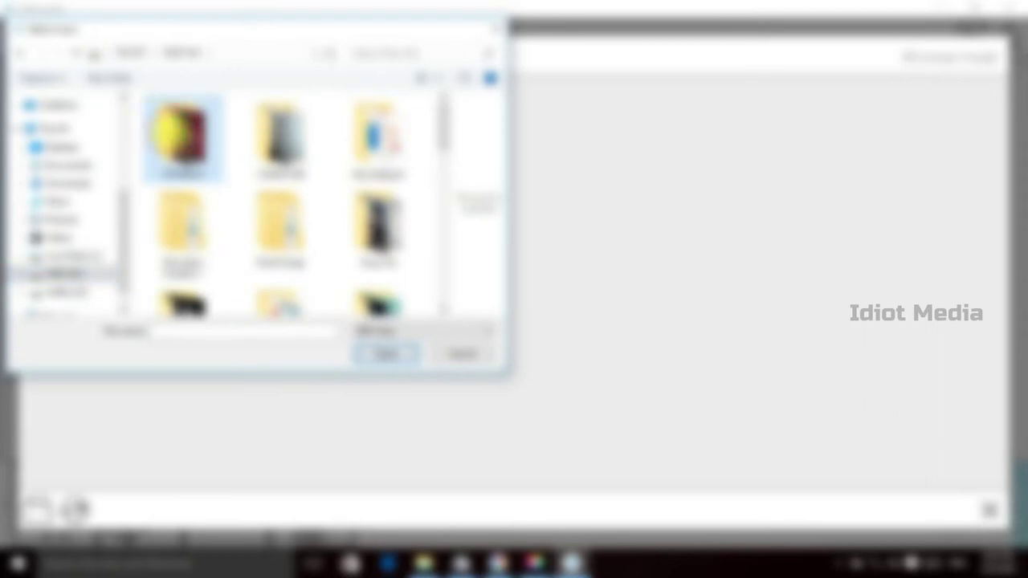
{"action": "double_click", "coordinate": [373, 138]}
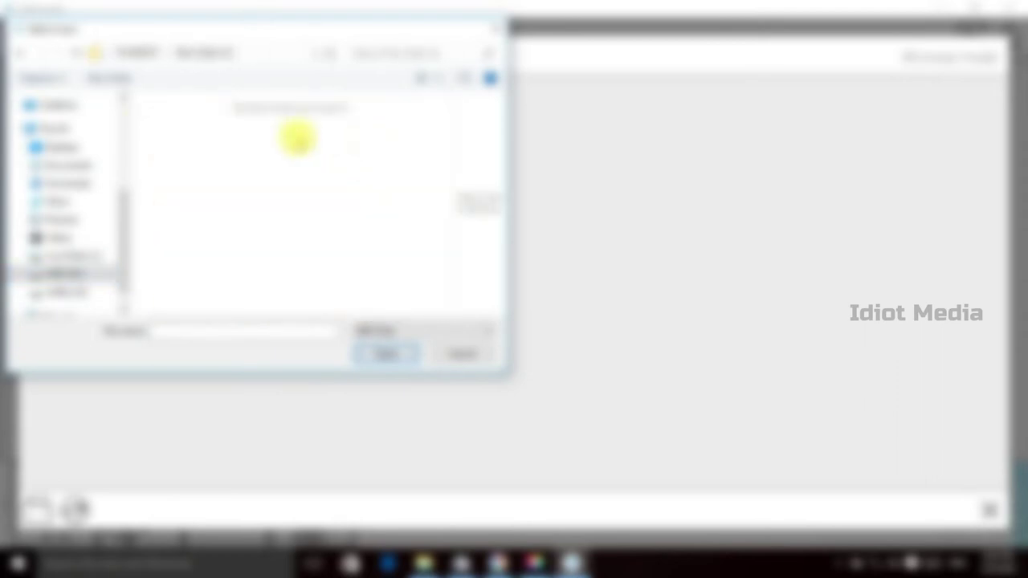
{"action": "left_click", "coordinate": [268, 120]}
{"action": "left_click", "coordinate": [23, 55]}
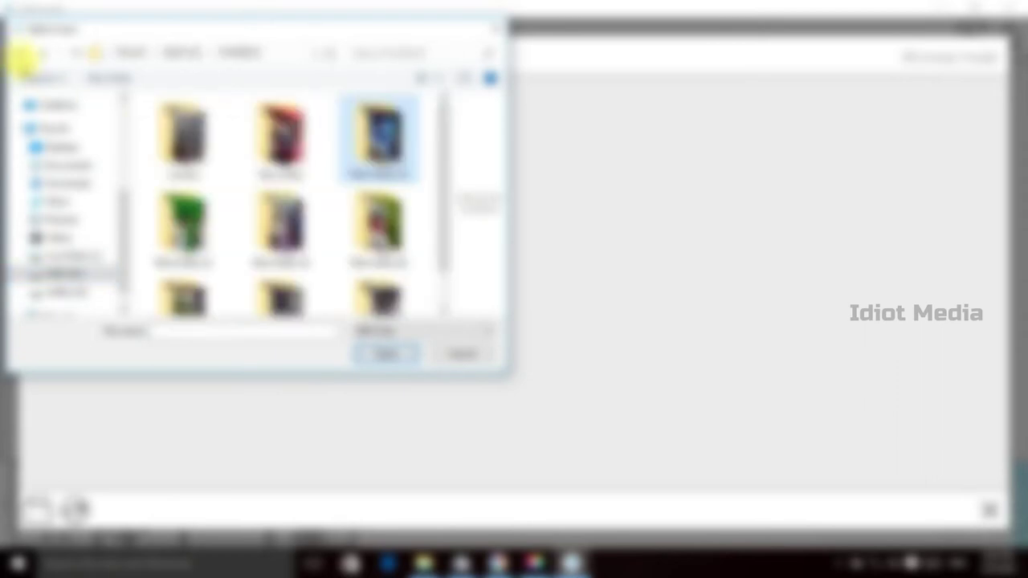
{"action": "scroll", "coordinate": [322, 195], "scroll_direction": "down", "scroll_amount": 1}
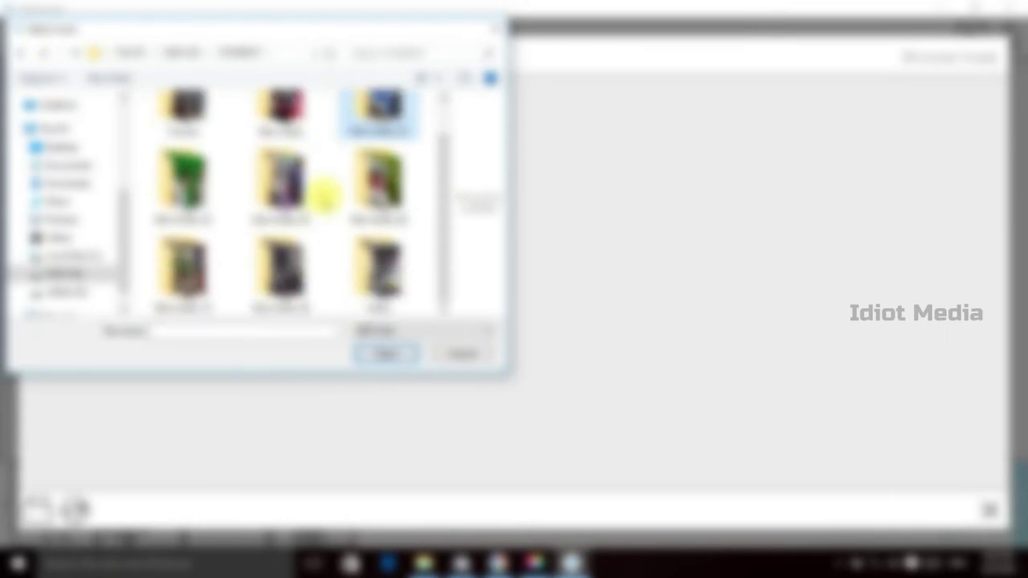
{"action": "scroll", "coordinate": [324, 195], "scroll_direction": "up", "scroll_amount": 1}
{"action": "scroll", "coordinate": [326, 196], "scroll_direction": "down", "scroll_amount": 1}
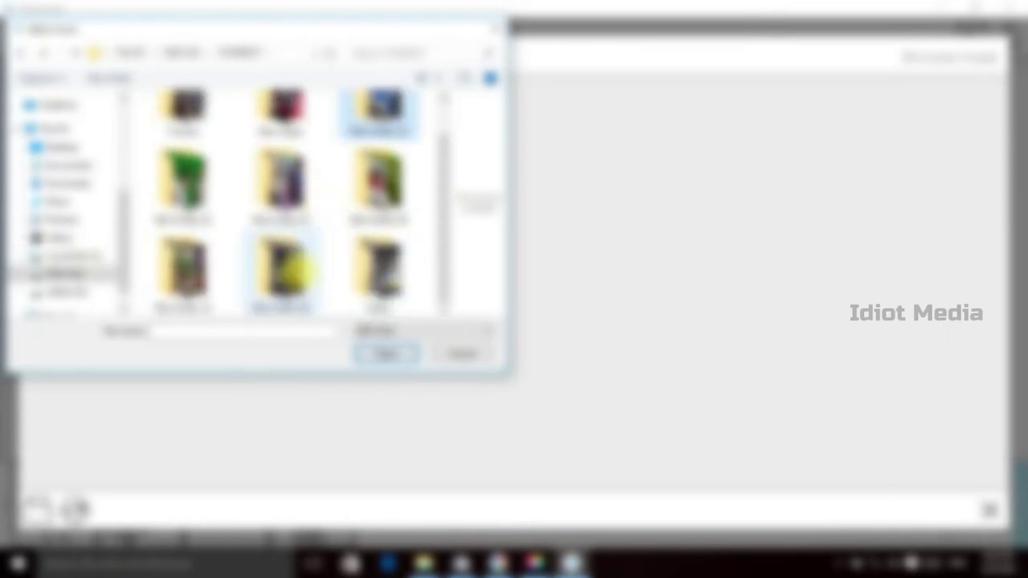
{"action": "double_click", "coordinate": [377, 257]}
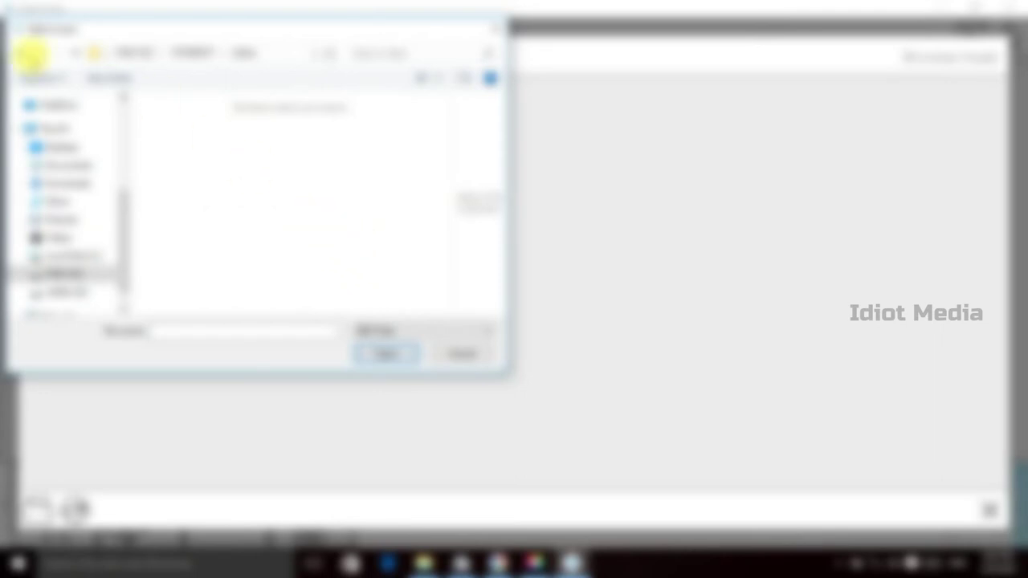
{"action": "left_click", "coordinate": [20, 53]}
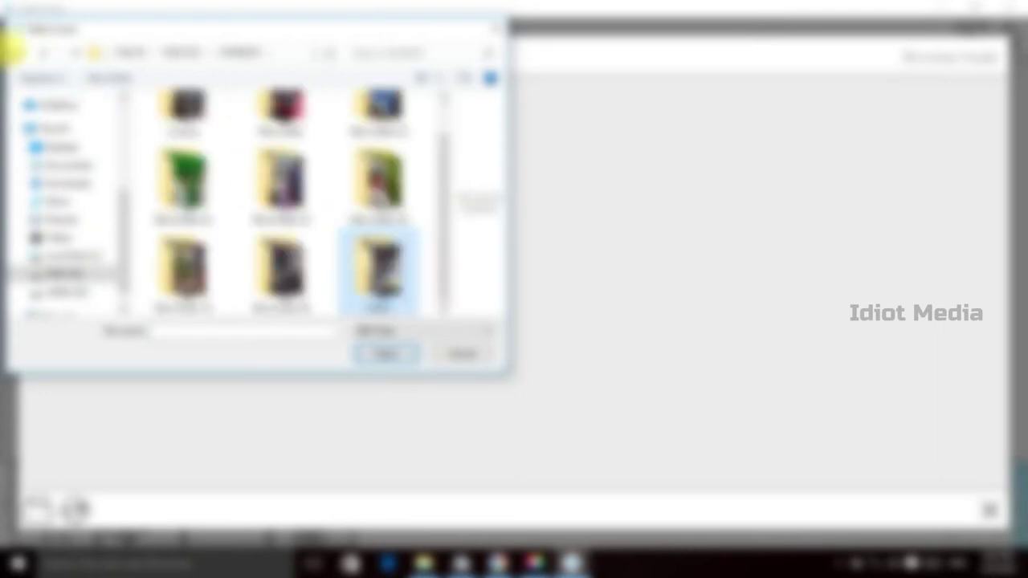
Step: Import the Billa 2 Slow Theme Music file from the computer as the soundtrack, apply it and preview the animation
{"action": "scroll", "coordinate": [344, 195], "scroll_direction": "down", "scroll_amount": 5}
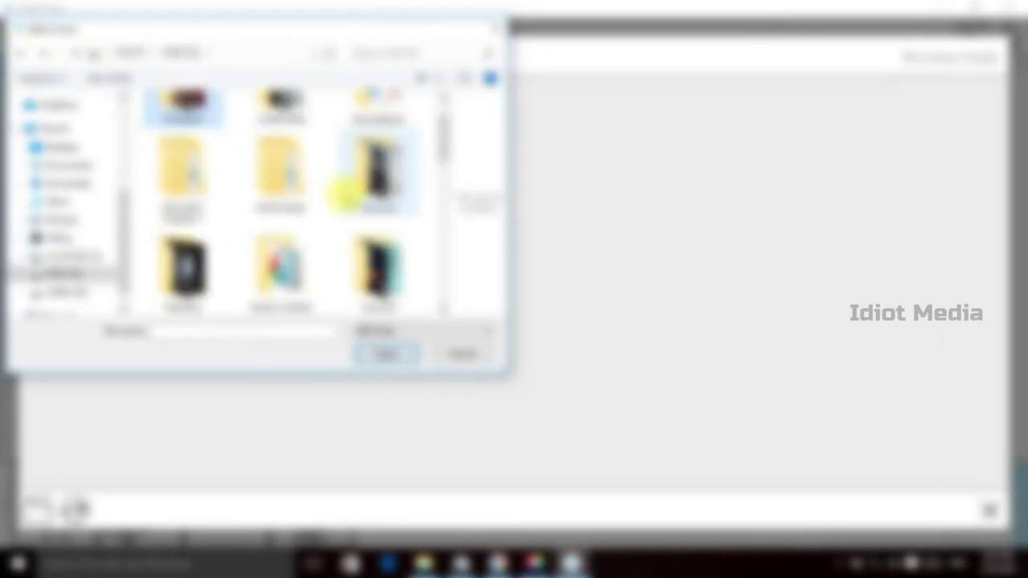
{"action": "double_click", "coordinate": [189, 173]}
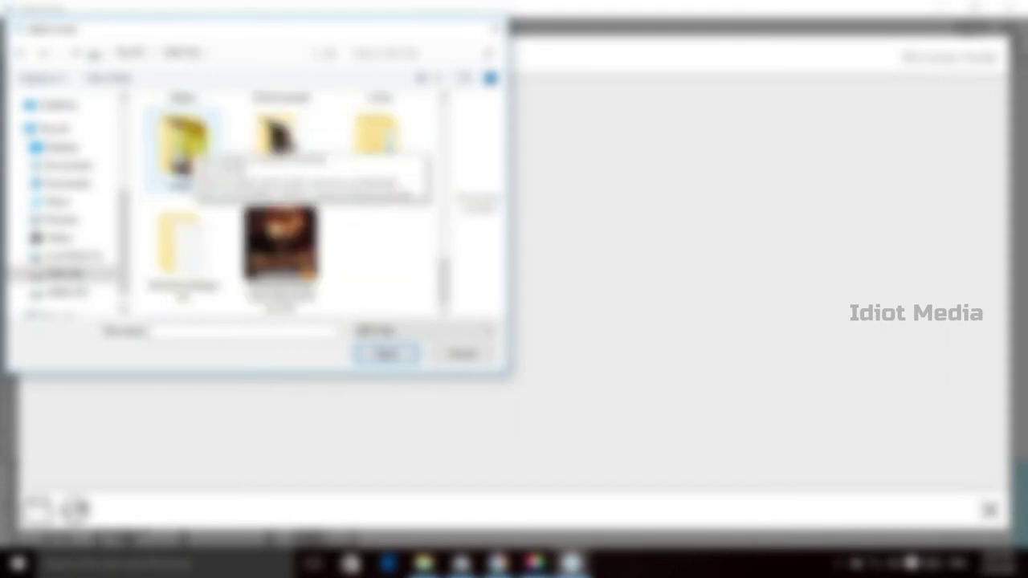
{"action": "left_click", "coordinate": [216, 173]}
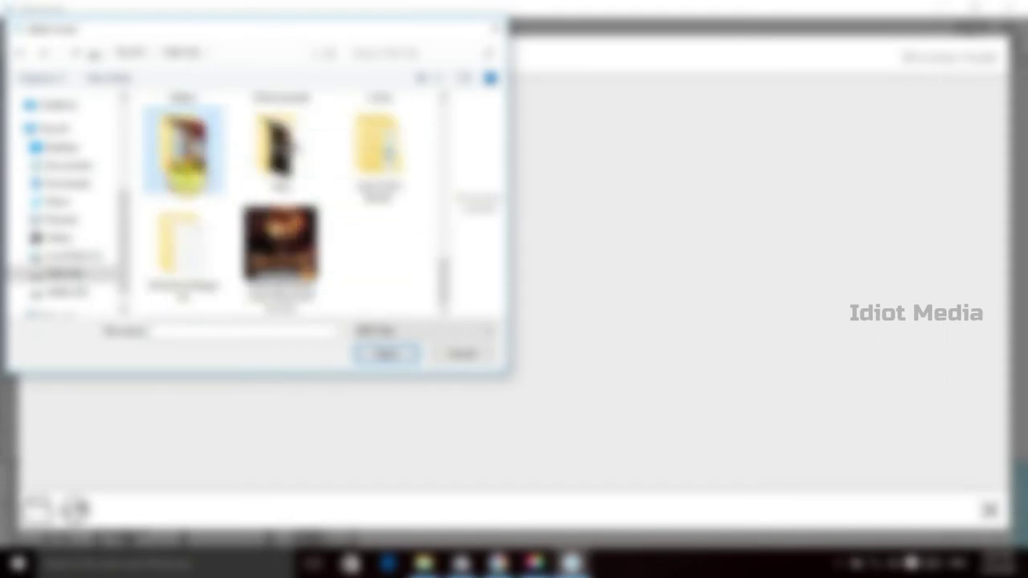
{"action": "double_click", "coordinate": [192, 160]}
{"action": "scroll", "coordinate": [321, 201], "scroll_direction": "down", "scroll_amount": 2}
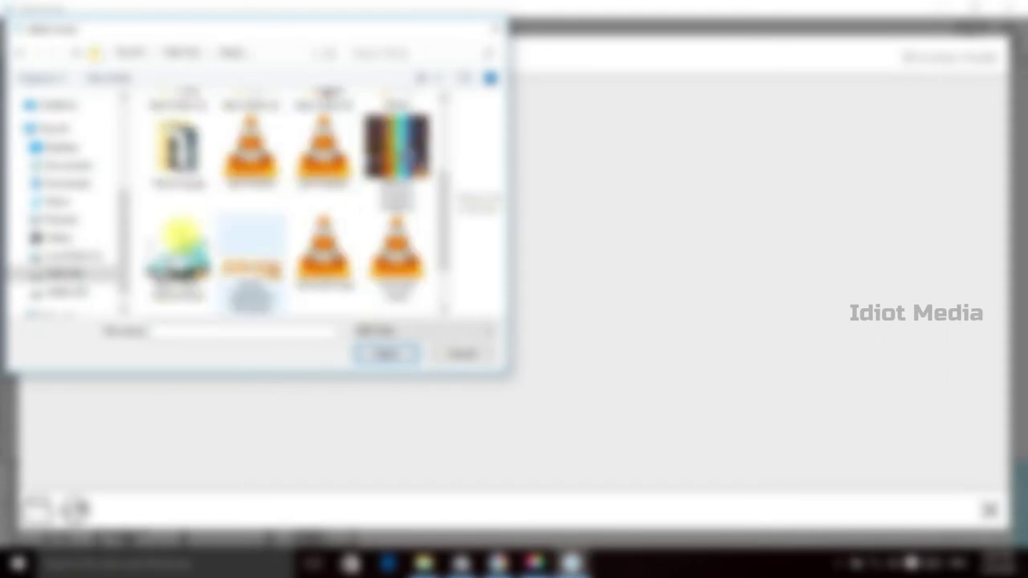
{"action": "left_click", "coordinate": [178, 257]}
{"action": "left_click", "coordinate": [416, 355]}
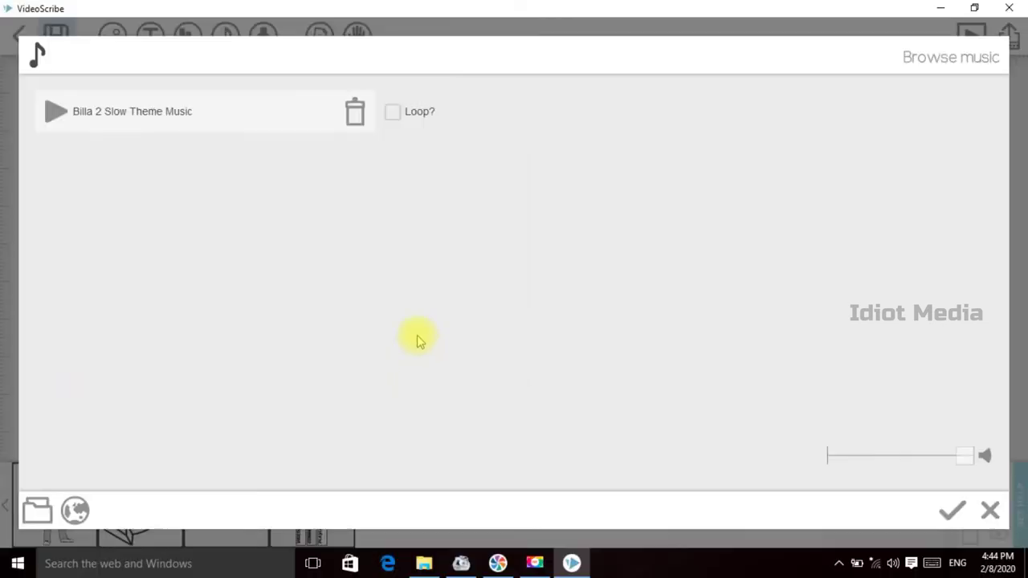
{"action": "left_click", "coordinate": [951, 509]}
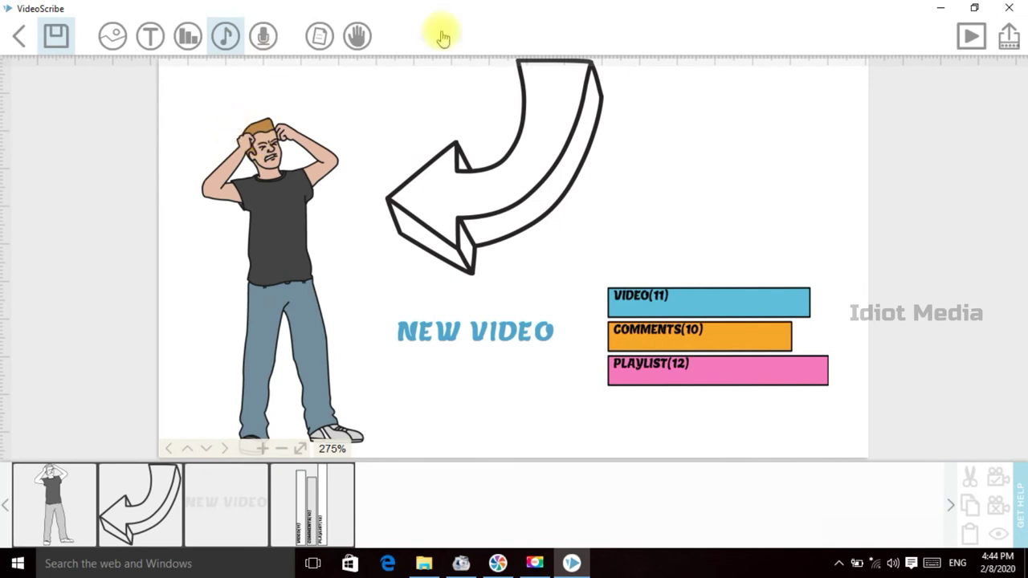
{"action": "left_click", "coordinate": [970, 35]}
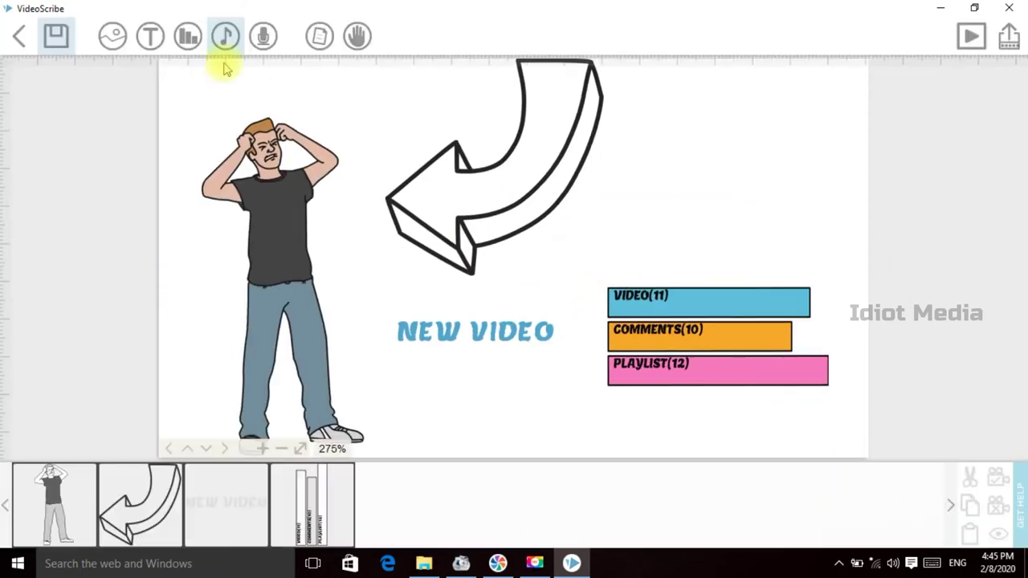
Step: Look at the voiceover's recording and file import options and close them without adding a voiceover
{"action": "left_click", "coordinate": [267, 47]}
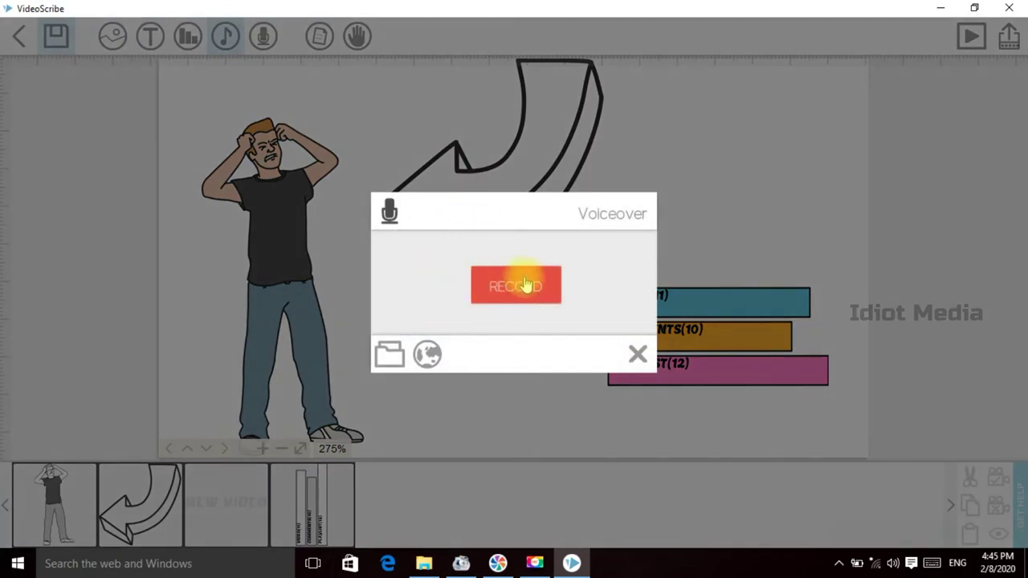
{"action": "left_click", "coordinate": [400, 355]}
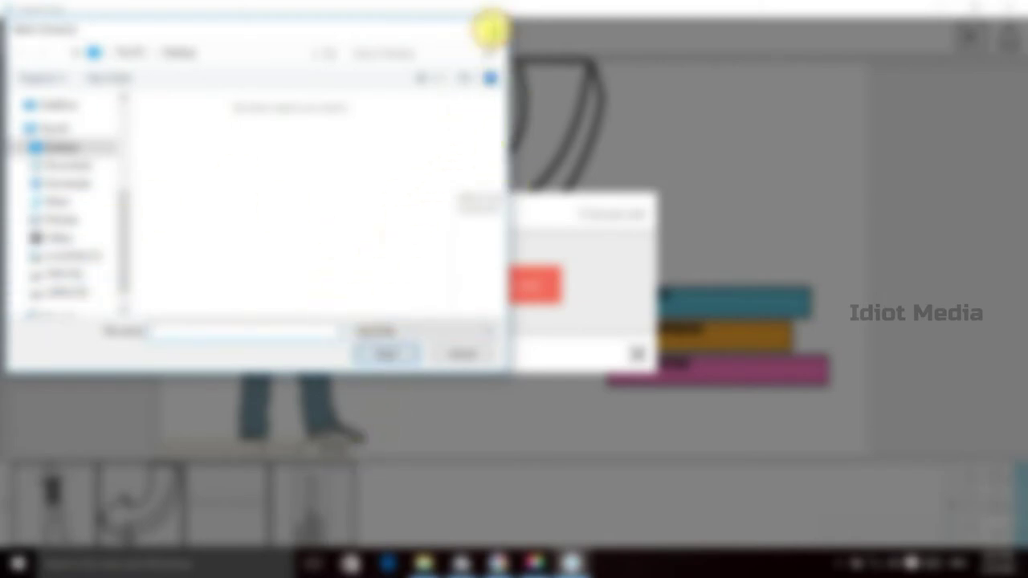
{"action": "left_click", "coordinate": [492, 27]}
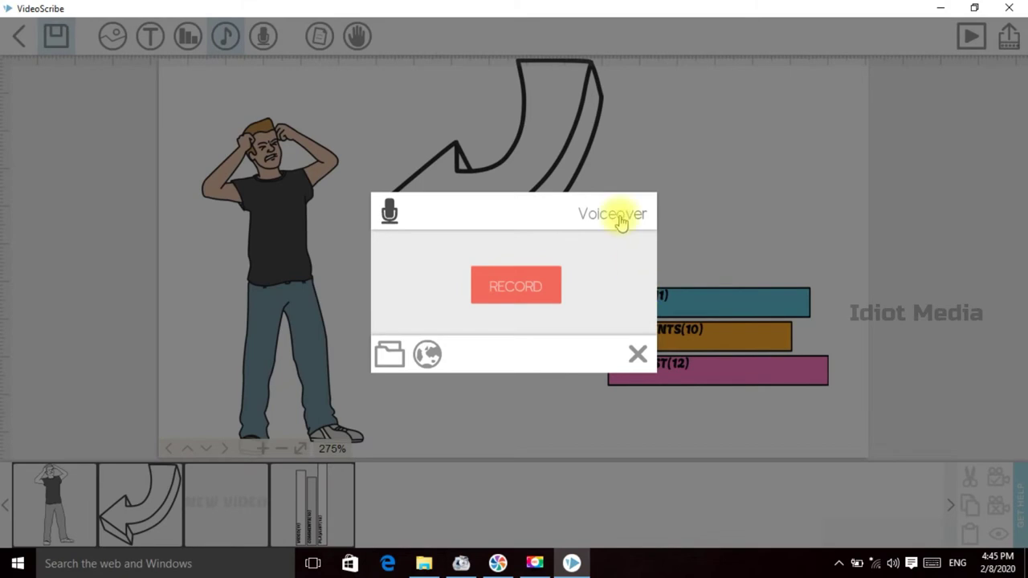
{"action": "left_click", "coordinate": [637, 354]}
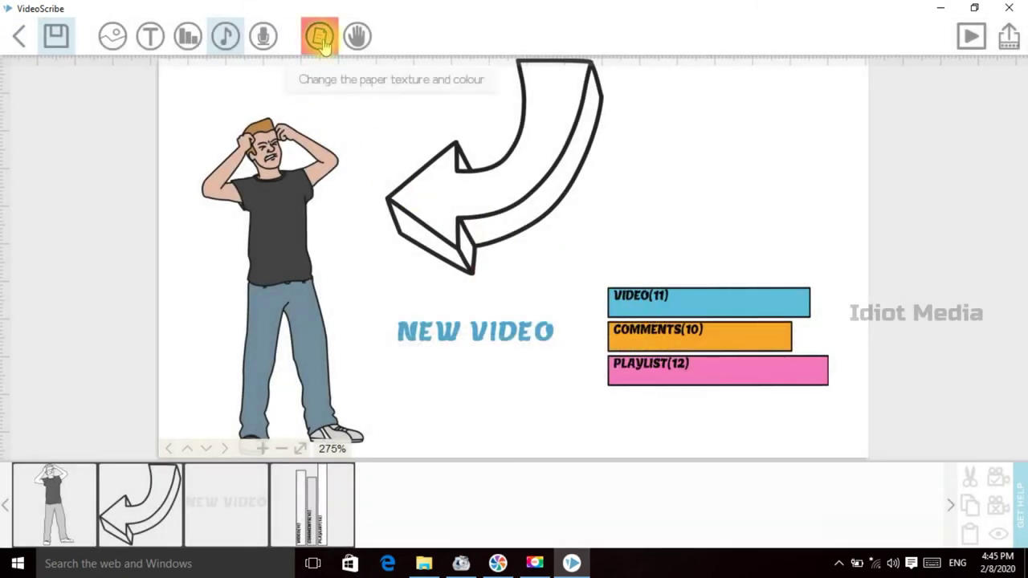
{"action": "left_click", "coordinate": [262, 36]}
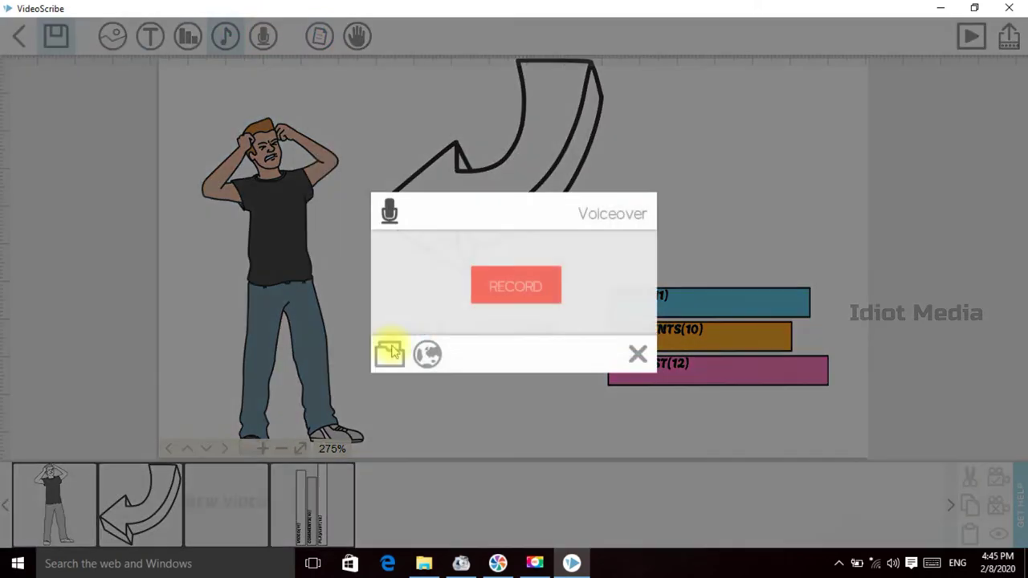
{"action": "left_click", "coordinate": [636, 352]}
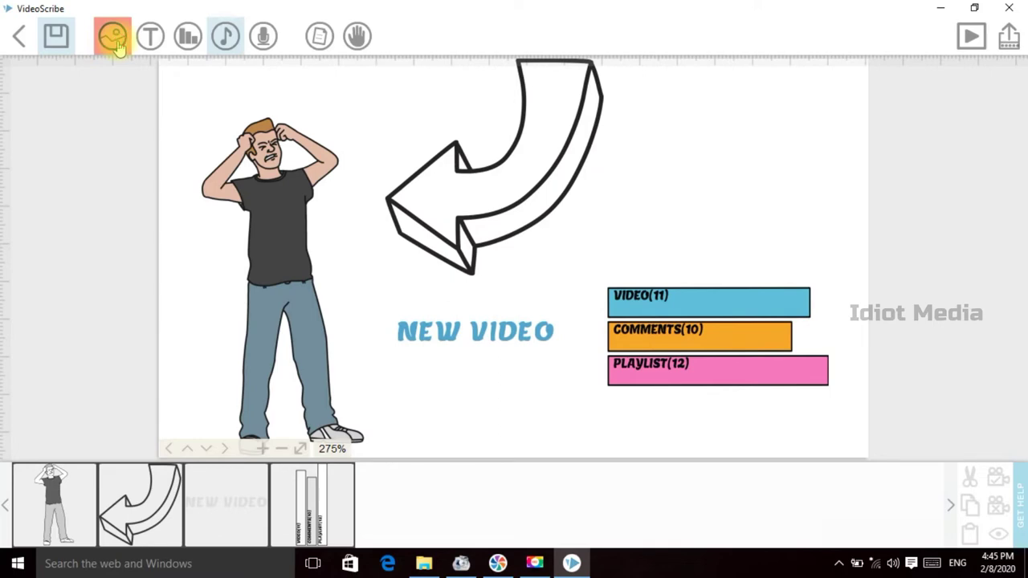
Step: Start importing an image from the computer and look through the images in the current folder
{"action": "left_click", "coordinate": [115, 44]}
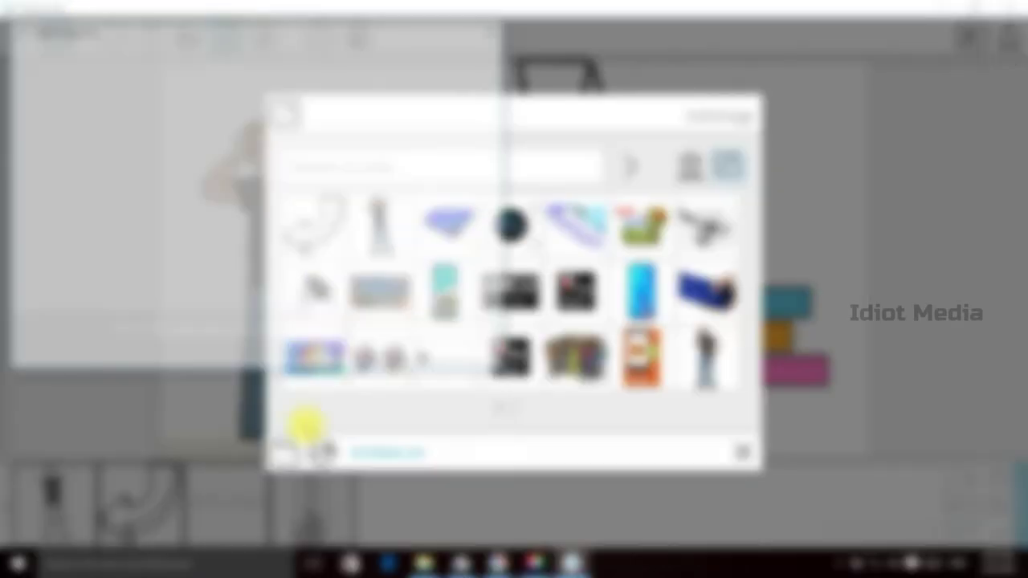
{"action": "left_click", "coordinate": [309, 430]}
{"action": "scroll", "coordinate": [241, 201], "scroll_direction": "down", "scroll_amount": 3}
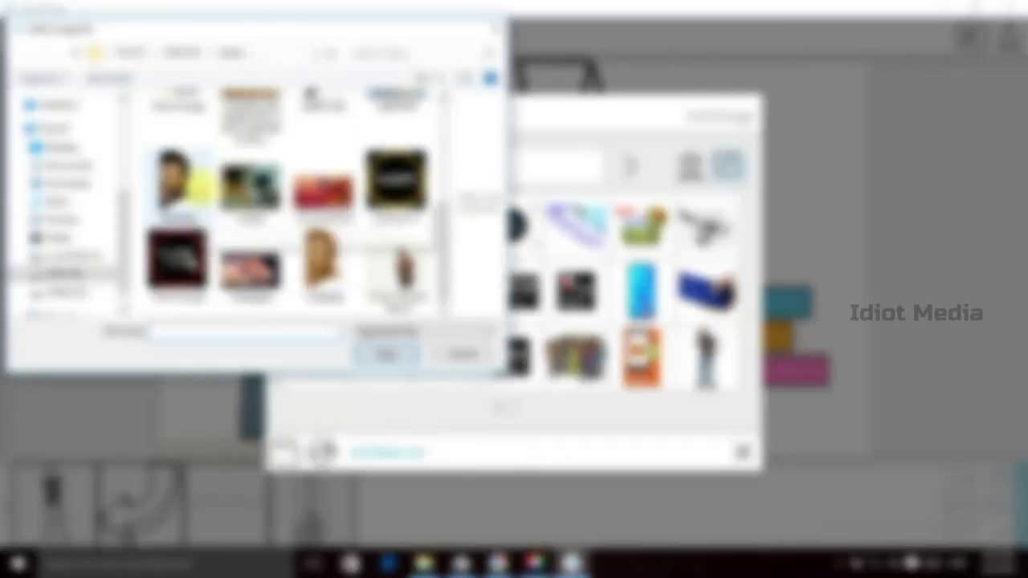
{"action": "scroll", "coordinate": [197, 217], "scroll_direction": "up", "scroll_amount": 3}
{"action": "scroll", "coordinate": [241, 225], "scroll_direction": "down", "scroll_amount": 3}
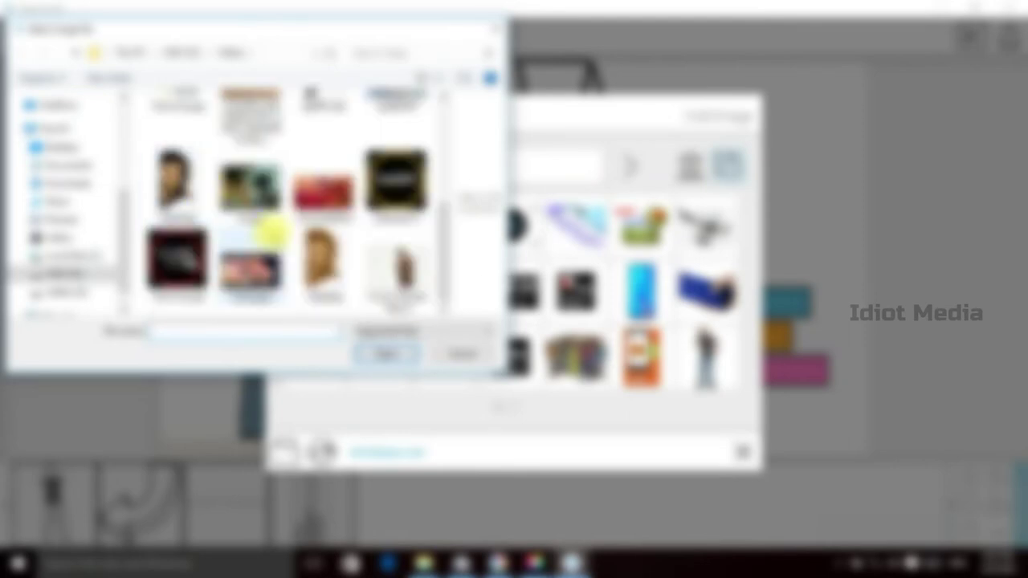
{"action": "double_click", "coordinate": [276, 201]}
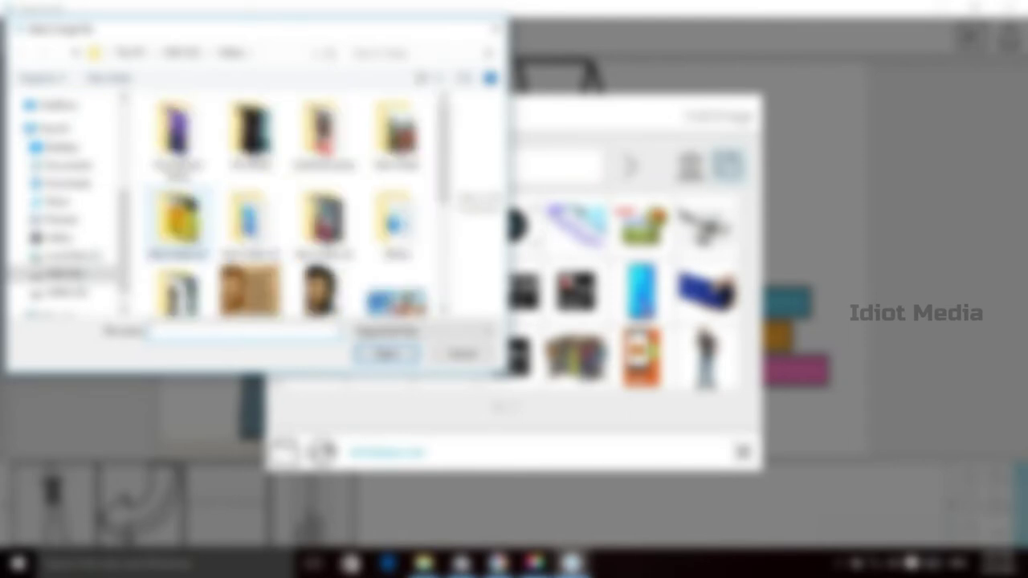
Step: Open the subfolder with the yellow preview and look through it for an image to import
{"action": "double_click", "coordinate": [179, 221]}
{"action": "scroll", "coordinate": [275, 158], "scroll_direction": "down", "scroll_amount": 10}
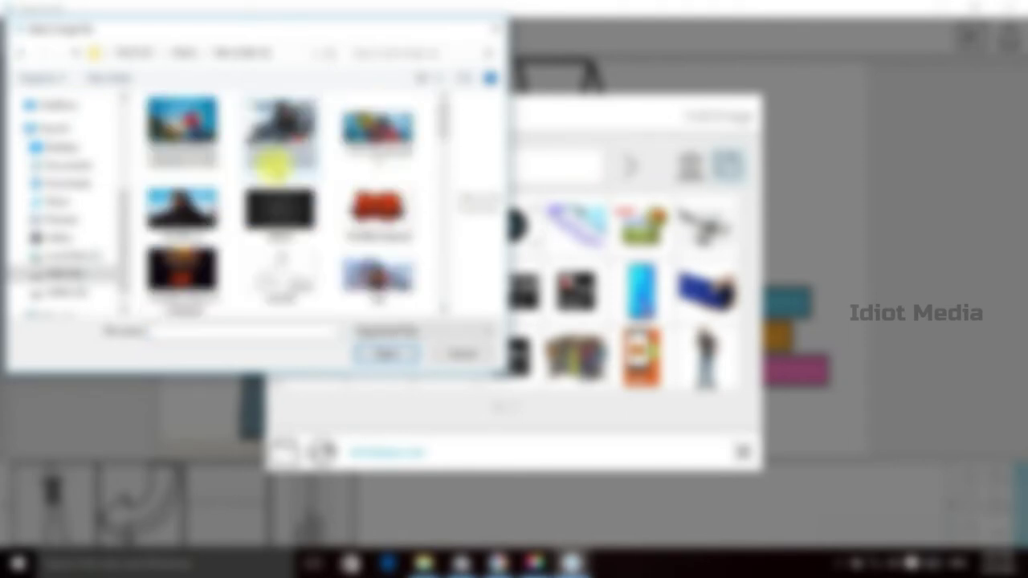
{"action": "scroll", "coordinate": [270, 207], "scroll_direction": "down", "scroll_amount": 10}
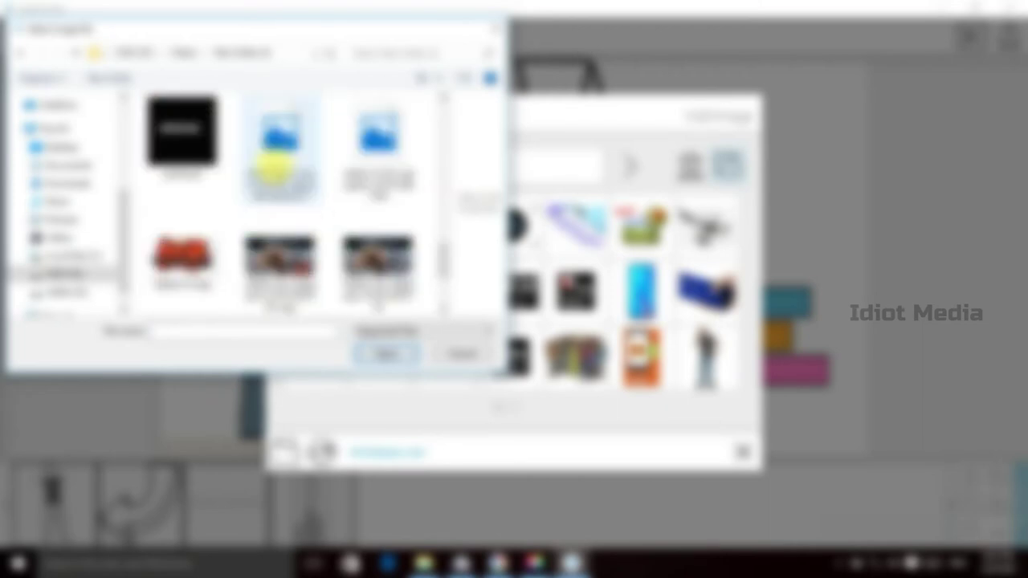
{"action": "scroll", "coordinate": [275, 161], "scroll_direction": "down", "scroll_amount": 5}
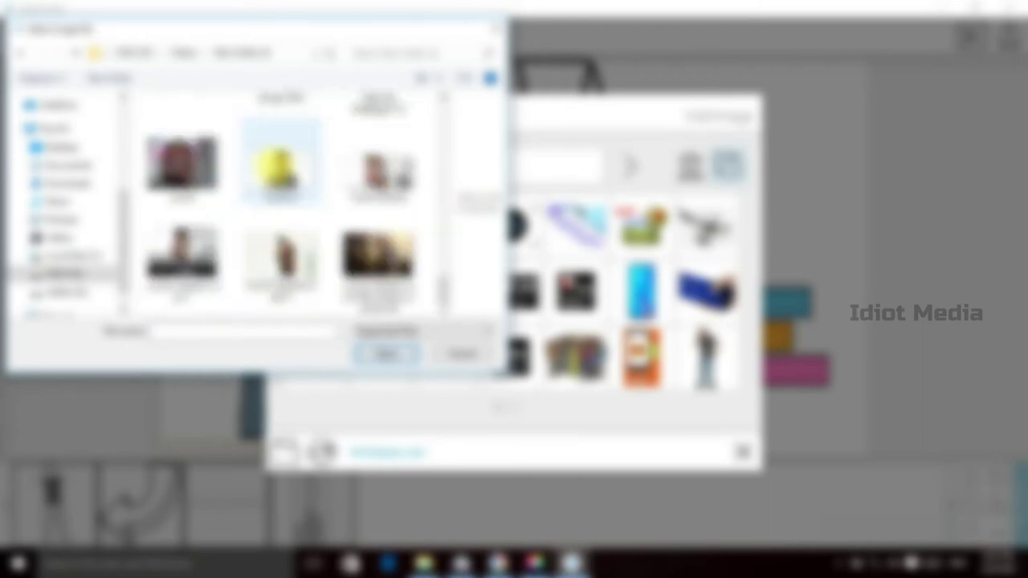
{"action": "scroll", "coordinate": [276, 167], "scroll_direction": "down", "scroll_amount": 7}
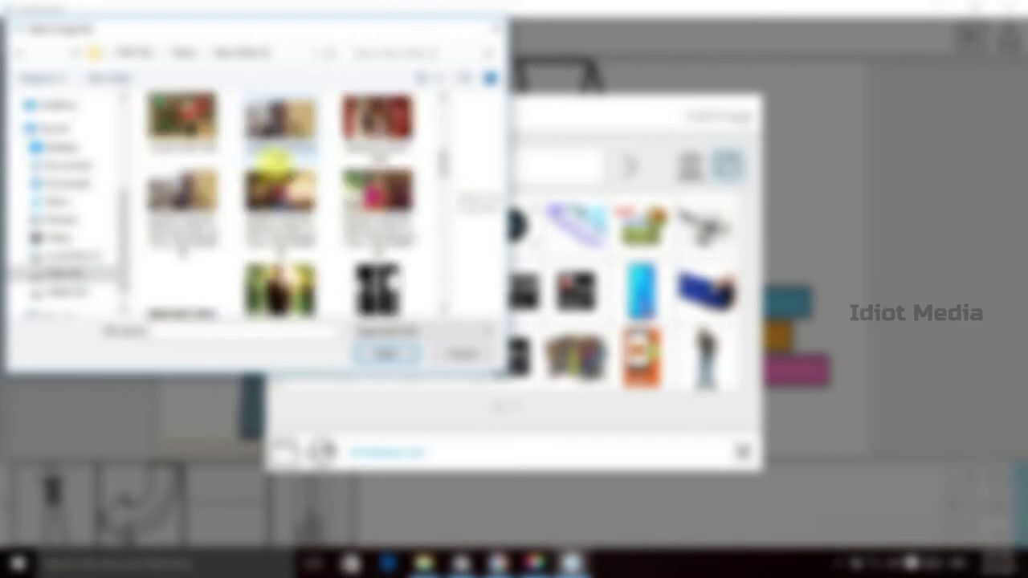
{"action": "scroll", "coordinate": [273, 160], "scroll_direction": "down", "scroll_amount": 5}
Step: Look through the nested folder's thumbnails for an image to import, selecting candidates along the way
{"action": "left_click", "coordinate": [281, 261]}
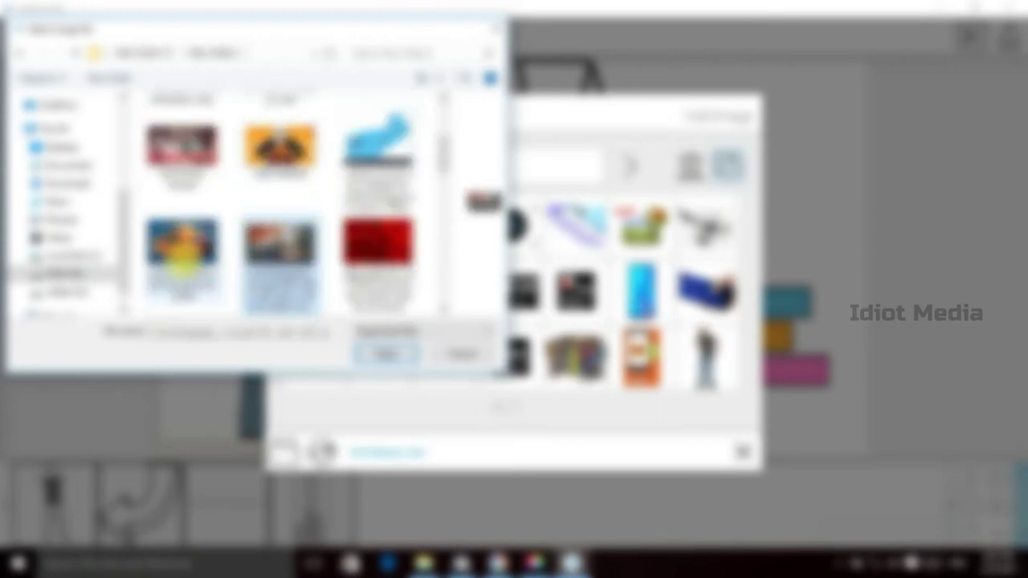
{"action": "scroll", "coordinate": [263, 207], "scroll_direction": "down", "scroll_amount": 3}
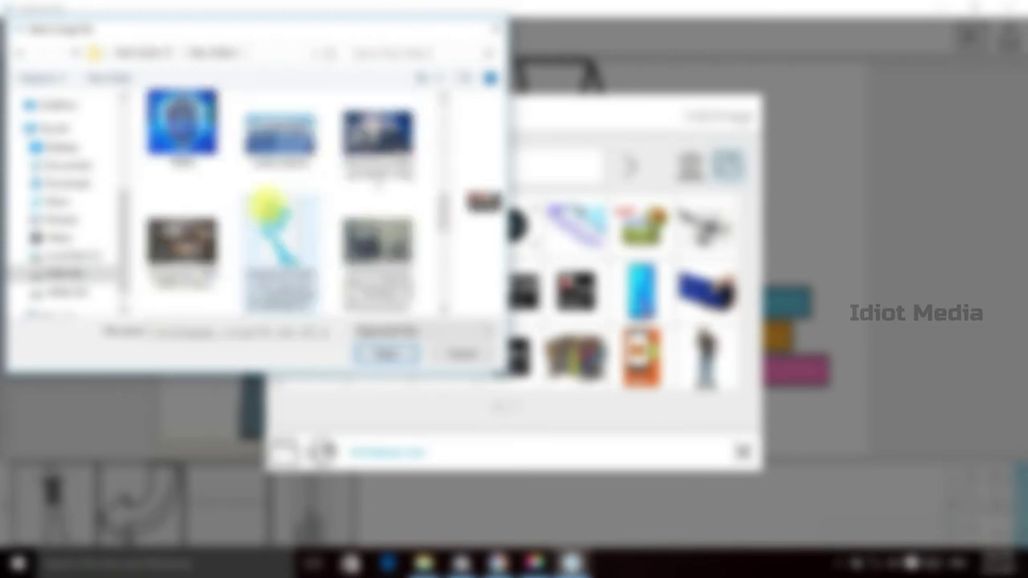
{"action": "scroll", "coordinate": [268, 205], "scroll_direction": "down", "scroll_amount": 6}
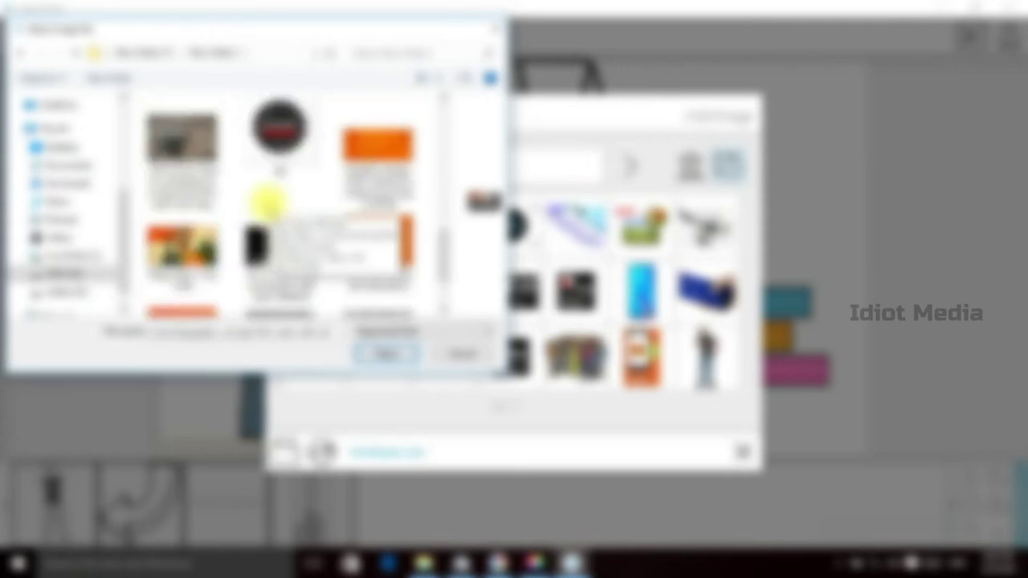
{"action": "scroll", "coordinate": [268, 204], "scroll_direction": "up", "scroll_amount": 2}
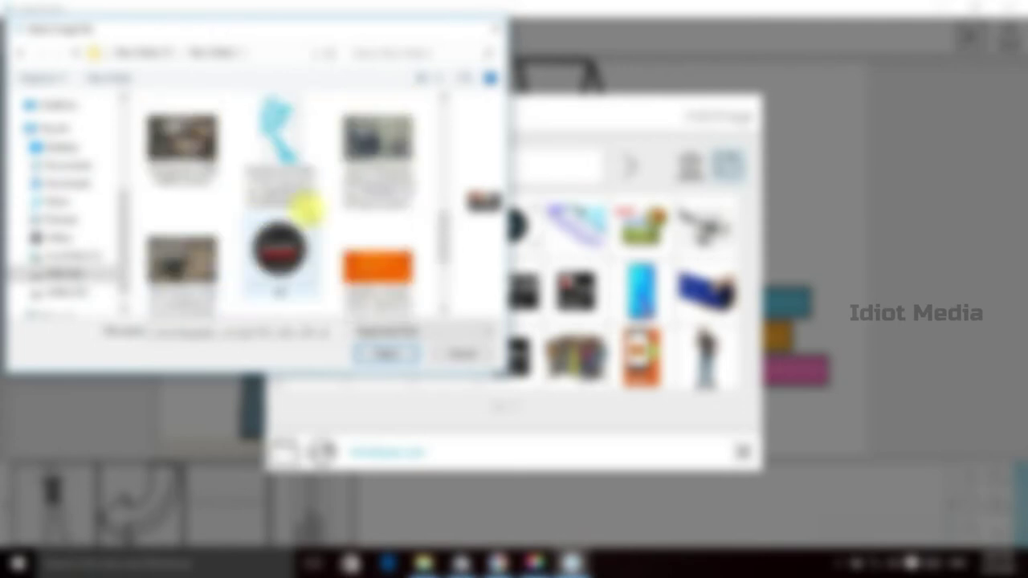
{"action": "scroll", "coordinate": [305, 207], "scroll_direction": "up", "scroll_amount": 4}
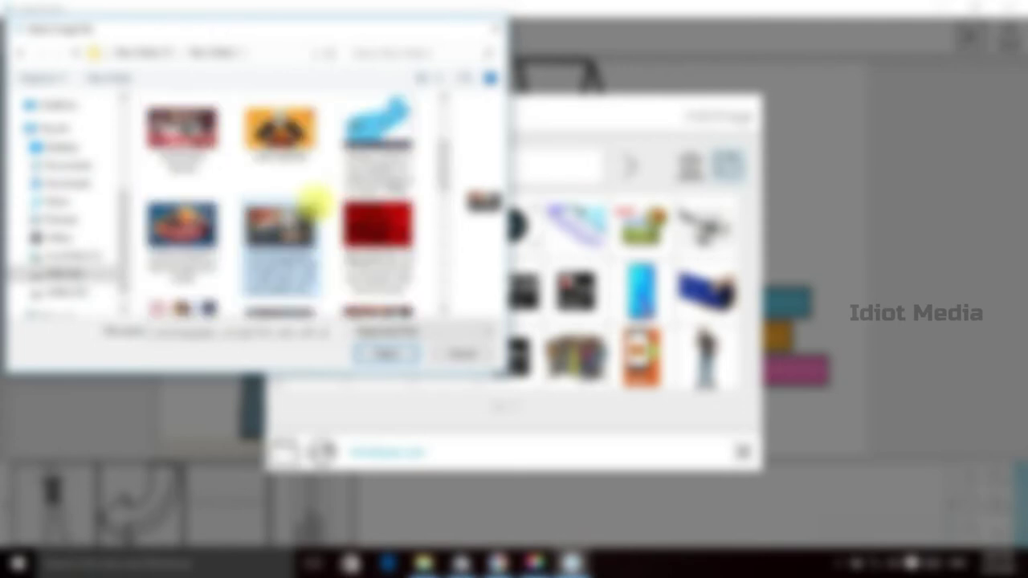
{"action": "scroll", "coordinate": [313, 202], "scroll_direction": "up", "scroll_amount": 3}
{"action": "scroll", "coordinate": [313, 202], "scroll_direction": "down", "scroll_amount": 3}
{"action": "scroll", "coordinate": [313, 203], "scroll_direction": "up", "scroll_amount": 3}
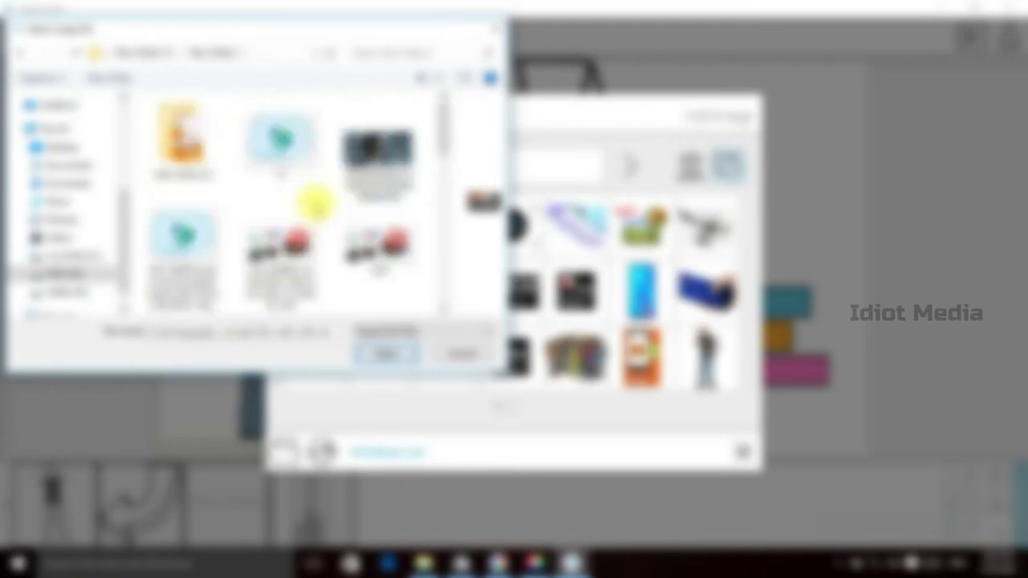
{"action": "scroll", "coordinate": [316, 205], "scroll_direction": "down", "scroll_amount": 5}
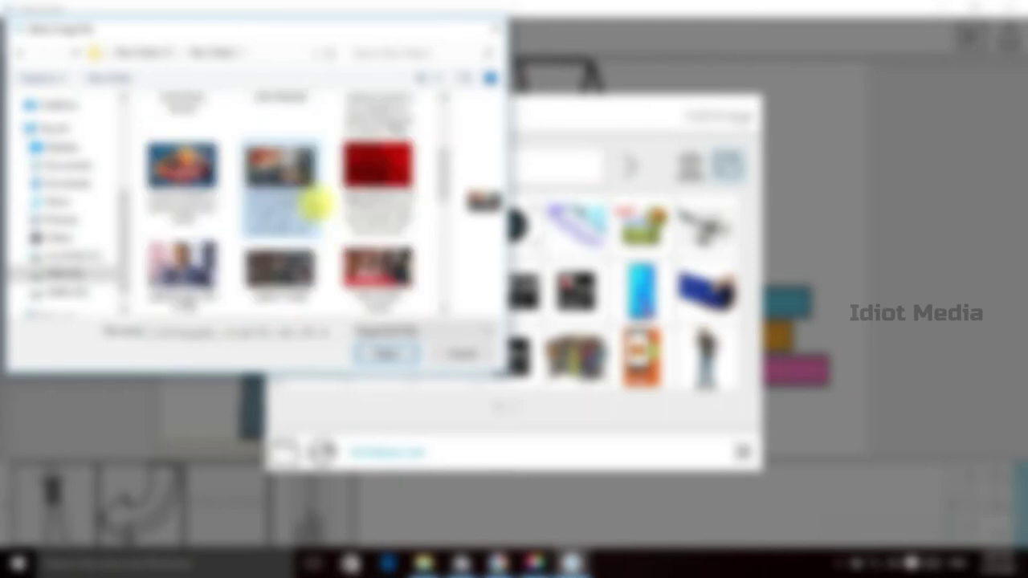
{"action": "scroll", "coordinate": [315, 204], "scroll_direction": "down", "scroll_amount": 3}
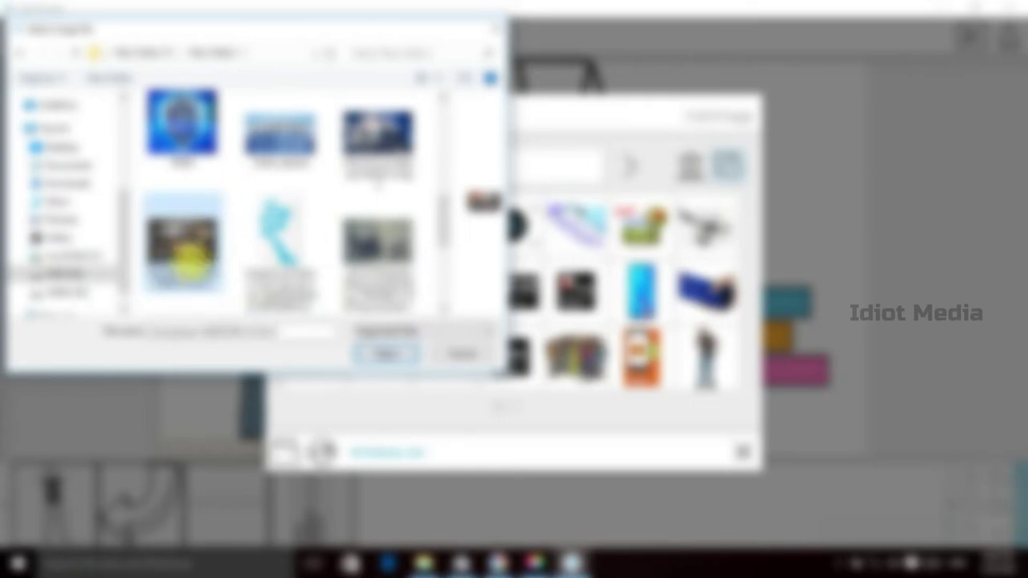
{"action": "scroll", "coordinate": [392, 216], "scroll_direction": "down", "scroll_amount": 3}
{"action": "scroll", "coordinate": [394, 215], "scroll_direction": "up", "scroll_amount": 10}
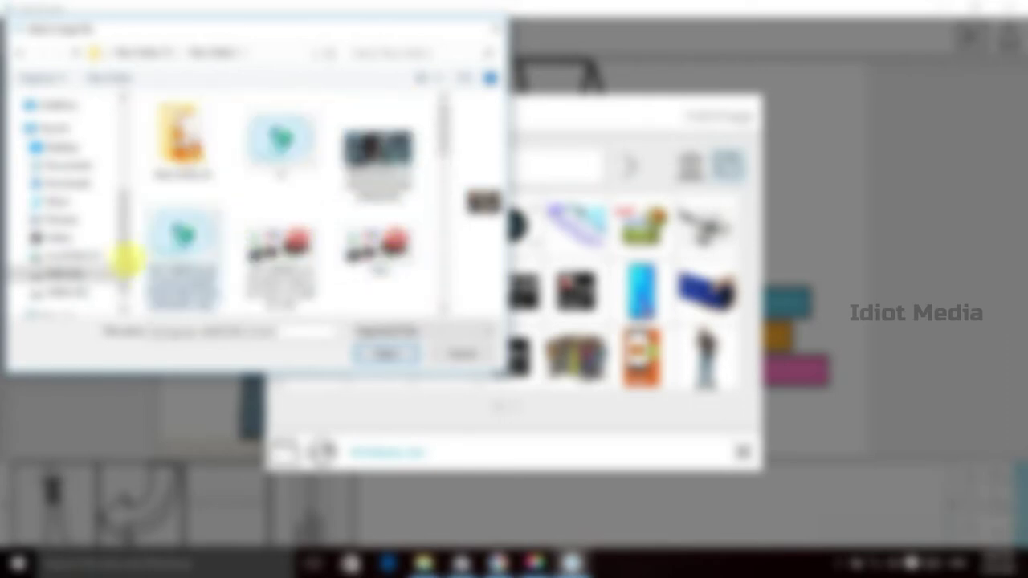
Step: Go to the drive's root folder and import the photo of the bearded man in front of greenery
{"action": "scroll", "coordinate": [173, 215], "scroll_direction": "down", "scroll_amount": 3}
{"action": "scroll", "coordinate": [229, 198], "scroll_direction": "down", "scroll_amount": 5}
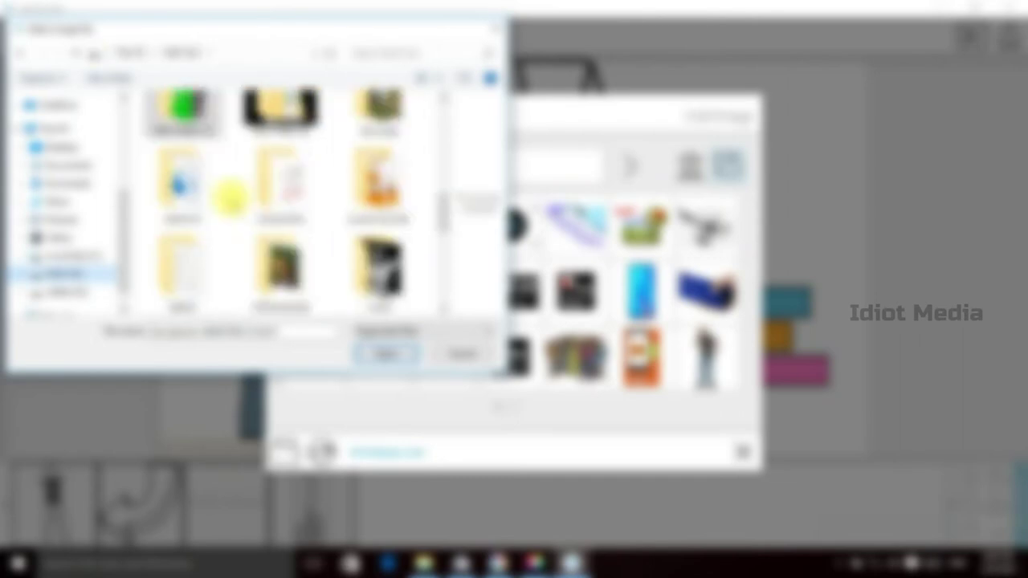
{"action": "left_click", "coordinate": [280, 201]}
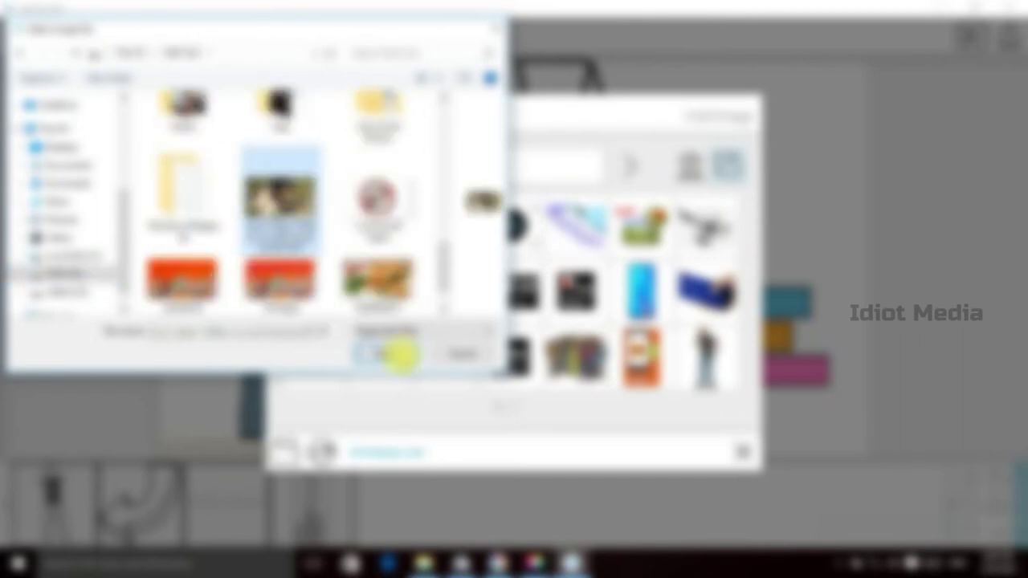
{"action": "left_click", "coordinate": [396, 346]}
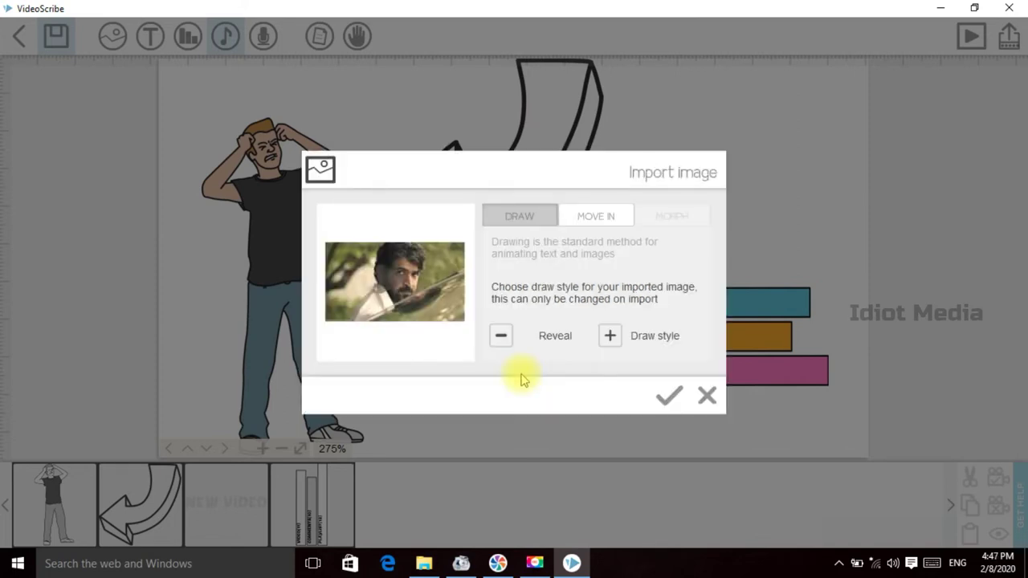
Step: Check the Move In option for the photo, return to Draw with the Reveal style, and confirm the import
{"action": "left_click", "coordinate": [613, 218]}
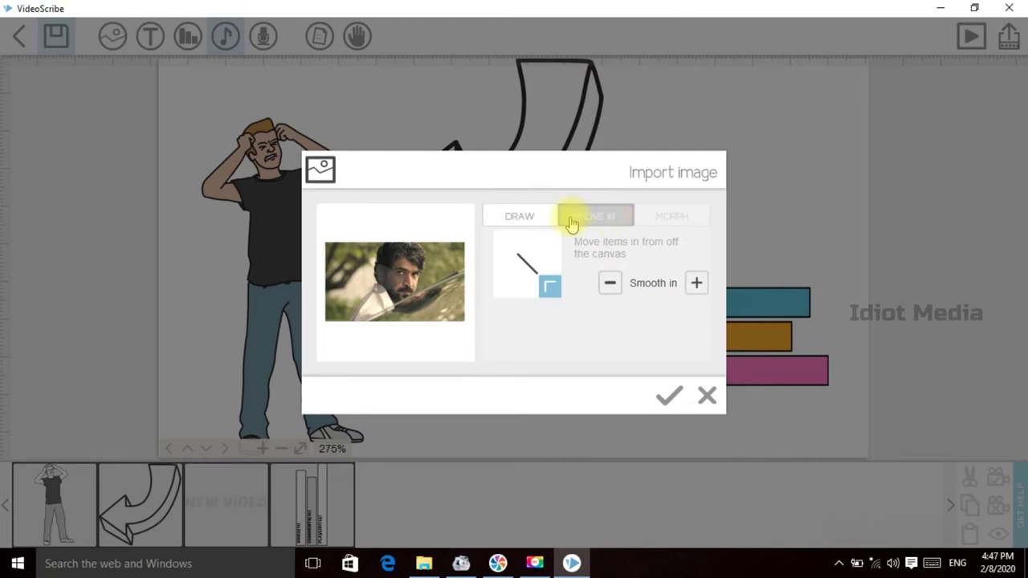
{"action": "left_click", "coordinate": [533, 218]}
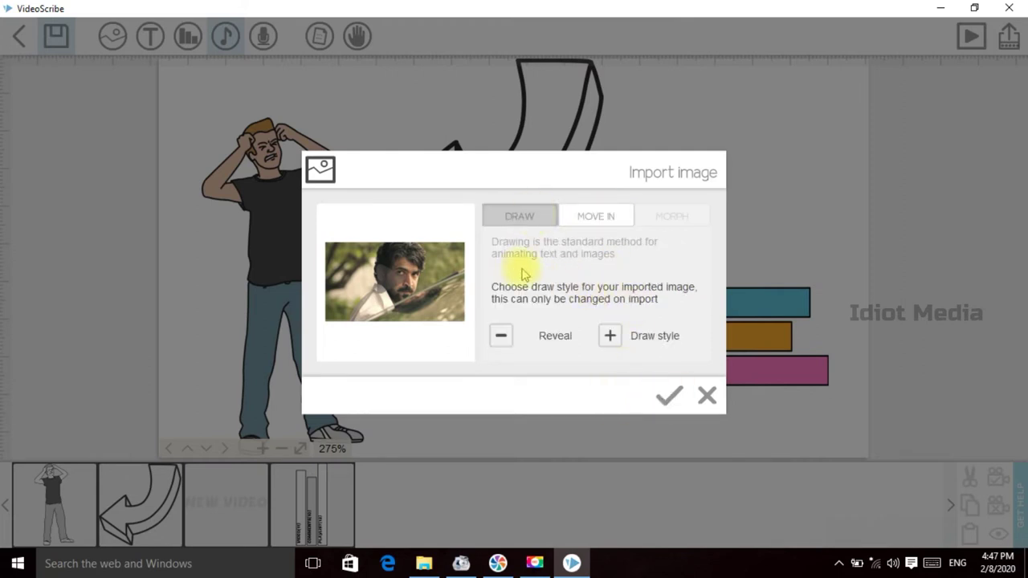
{"action": "left_click", "coordinate": [667, 397]}
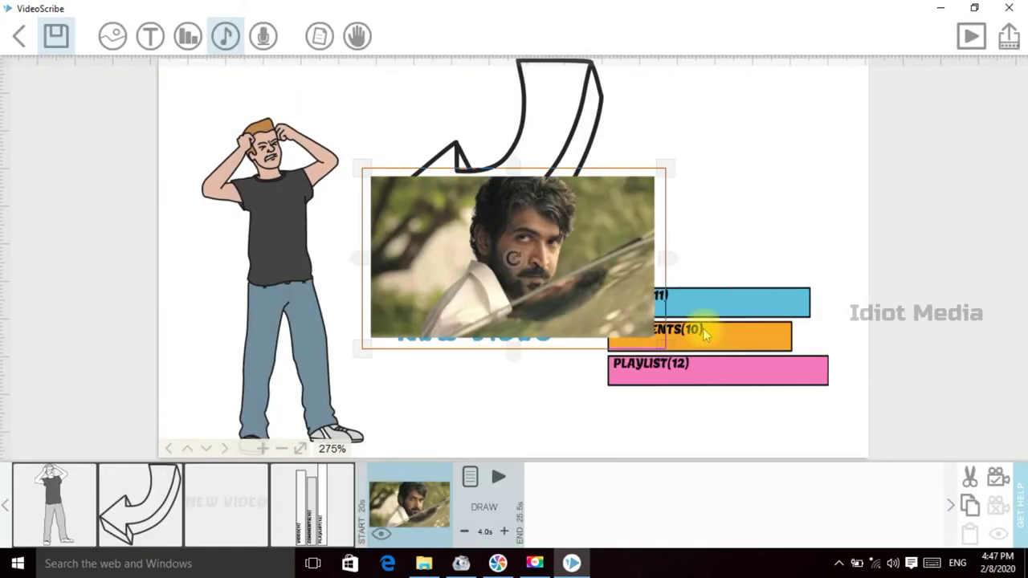
Step: Shrink the imported photo and place it in the empty area above the bar chart
{"action": "left_click_drag", "start_coordinate": [607, 341], "coordinate": [544, 296]}
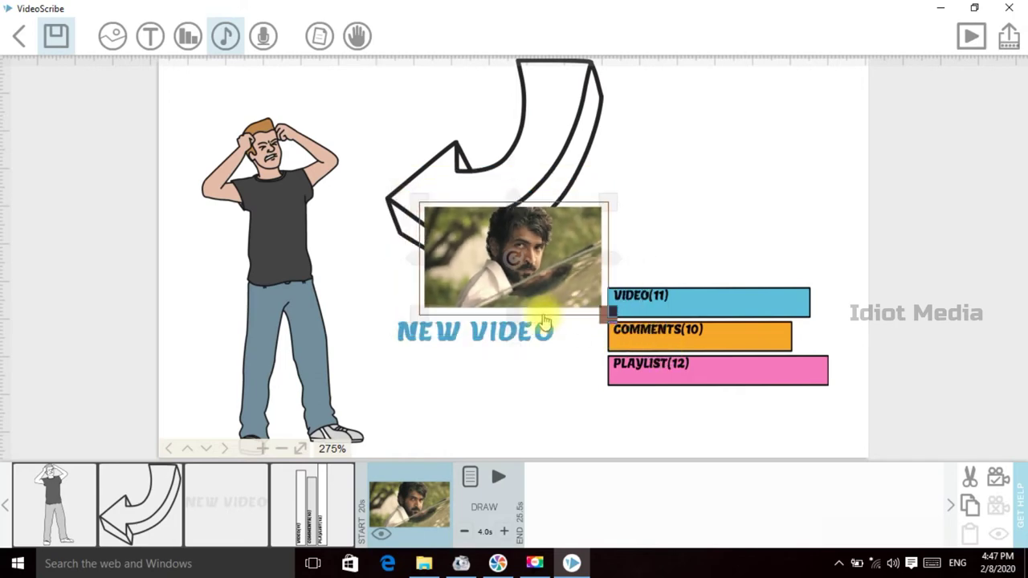
{"action": "left_click_drag", "start_coordinate": [611, 262], "coordinate": [827, 259]}
{"action": "left_click_drag", "start_coordinate": [795, 229], "coordinate": [801, 236]}
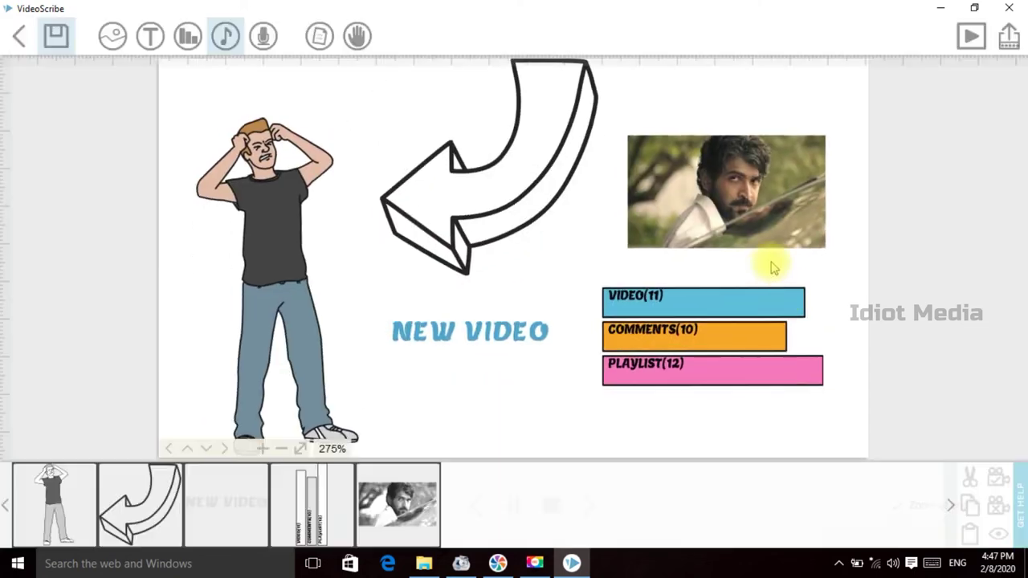
Step: Change the photo's animation type to Move In and preview its animation on the canvas
{"action": "left_click", "coordinate": [743, 213]}
{"action": "left_click", "coordinate": [761, 216]}
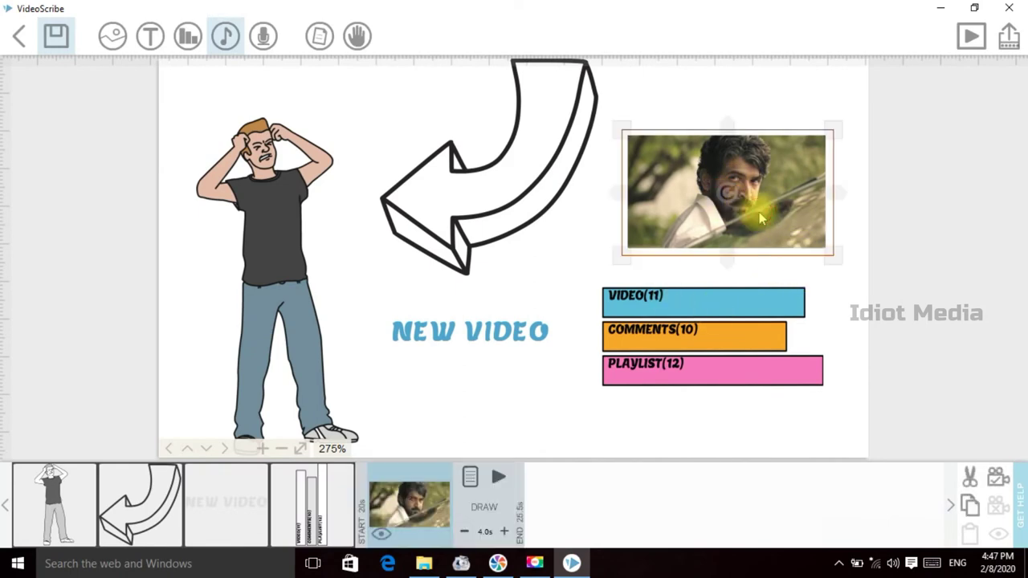
{"action": "left_click", "coordinate": [761, 217]}
{"action": "left_click", "coordinate": [592, 179]}
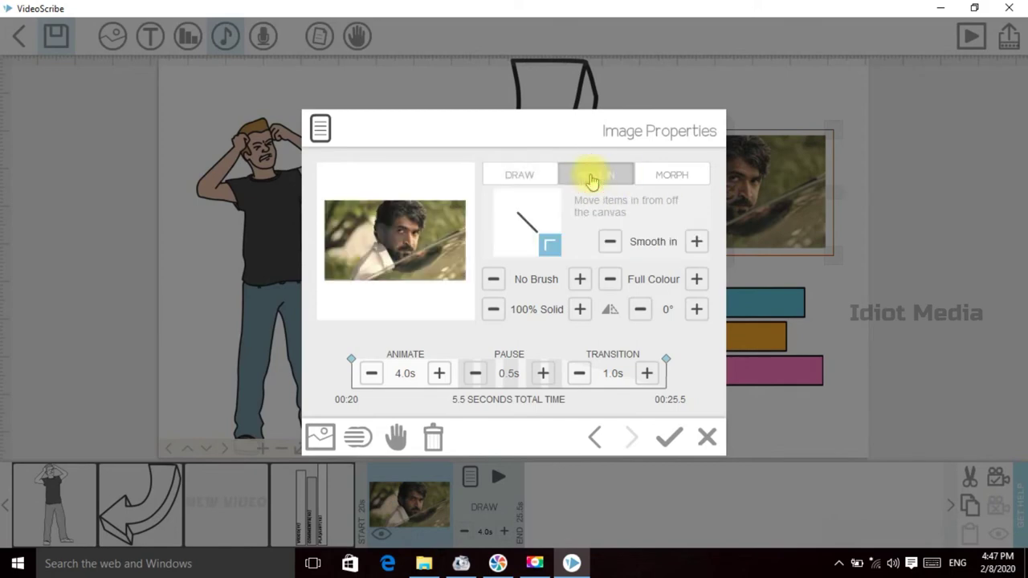
{"action": "left_click", "coordinate": [670, 434]}
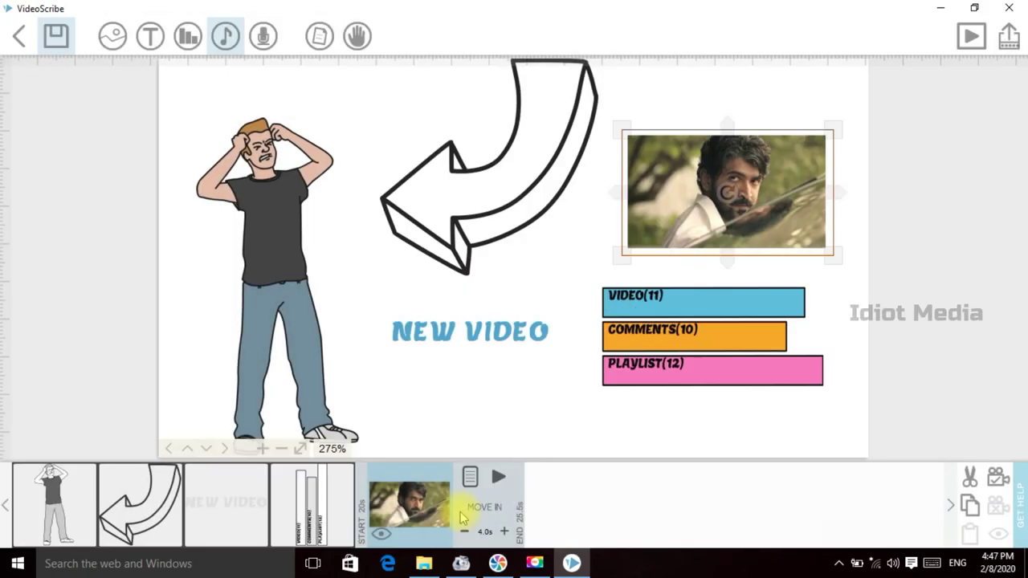
{"action": "left_click", "coordinate": [498, 476]}
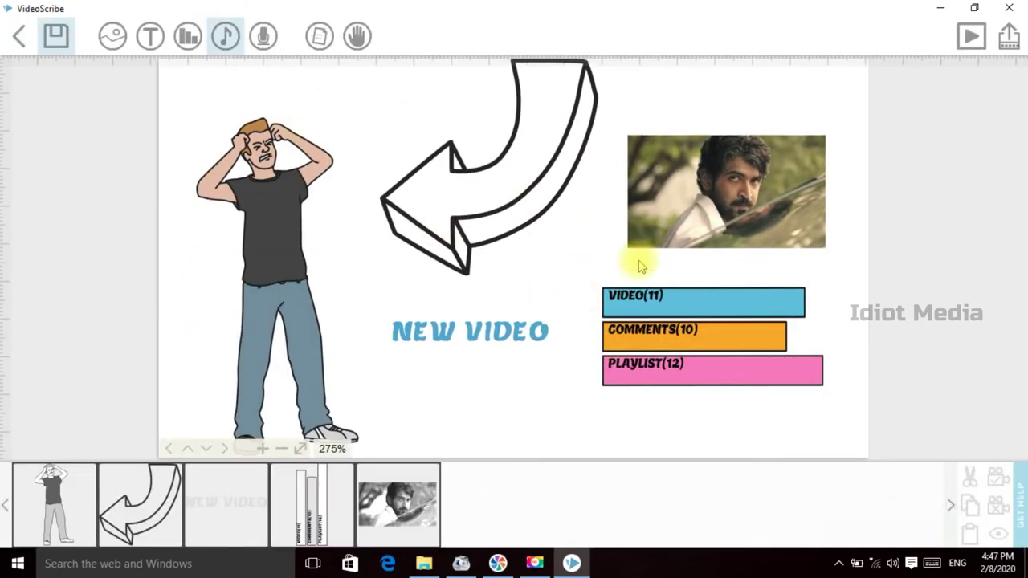
Step: Reopen the photo's image properties and switch its animation type to Morph
{"action": "double_click", "coordinate": [740, 241]}
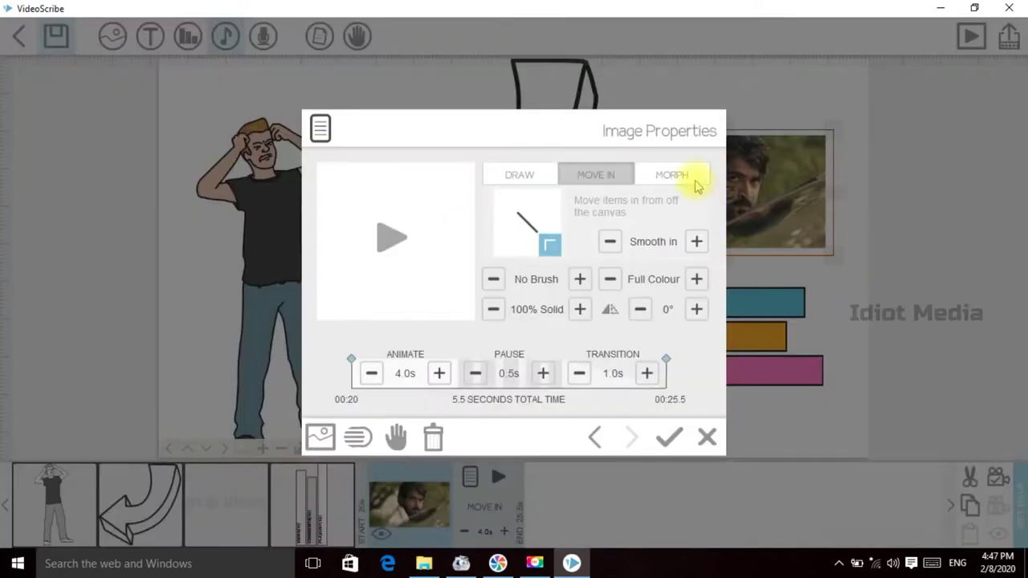
{"action": "left_click", "coordinate": [691, 179]}
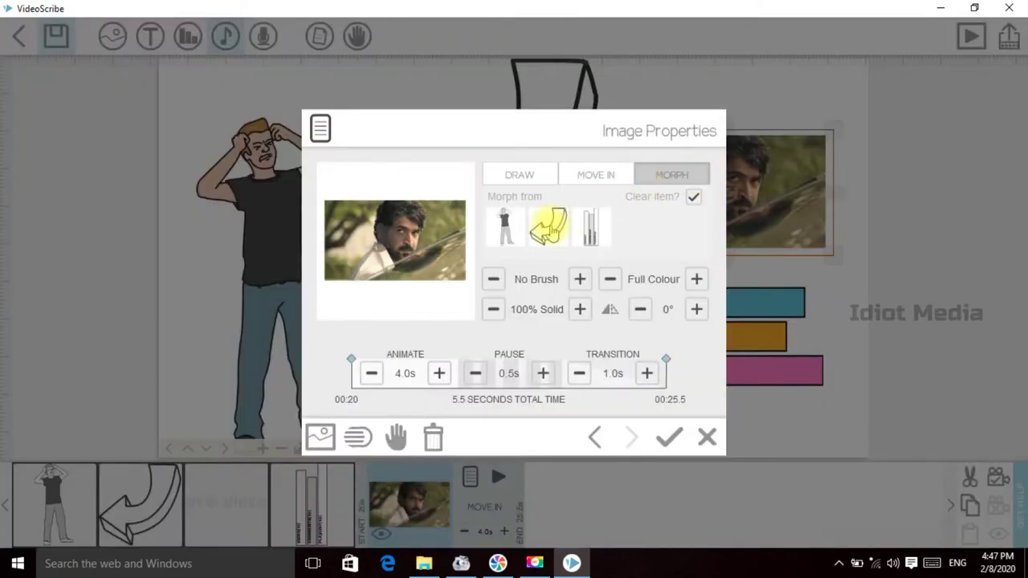